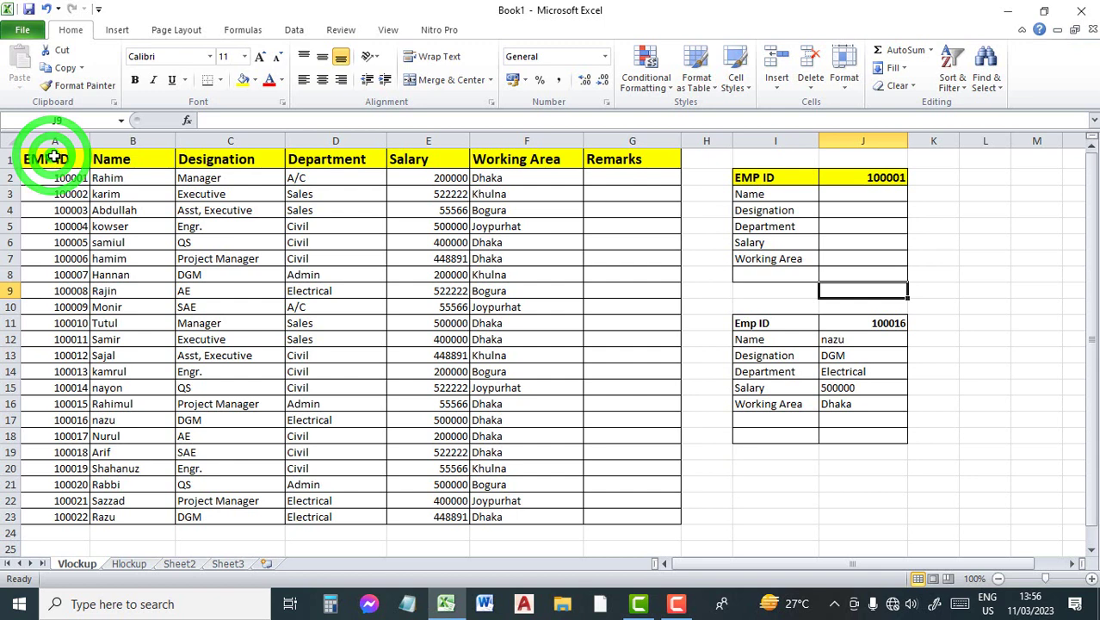
- Walk through the table's headers, EMP ID to Working Area, and the first record, 100001
click(51, 159)
click(123, 158)
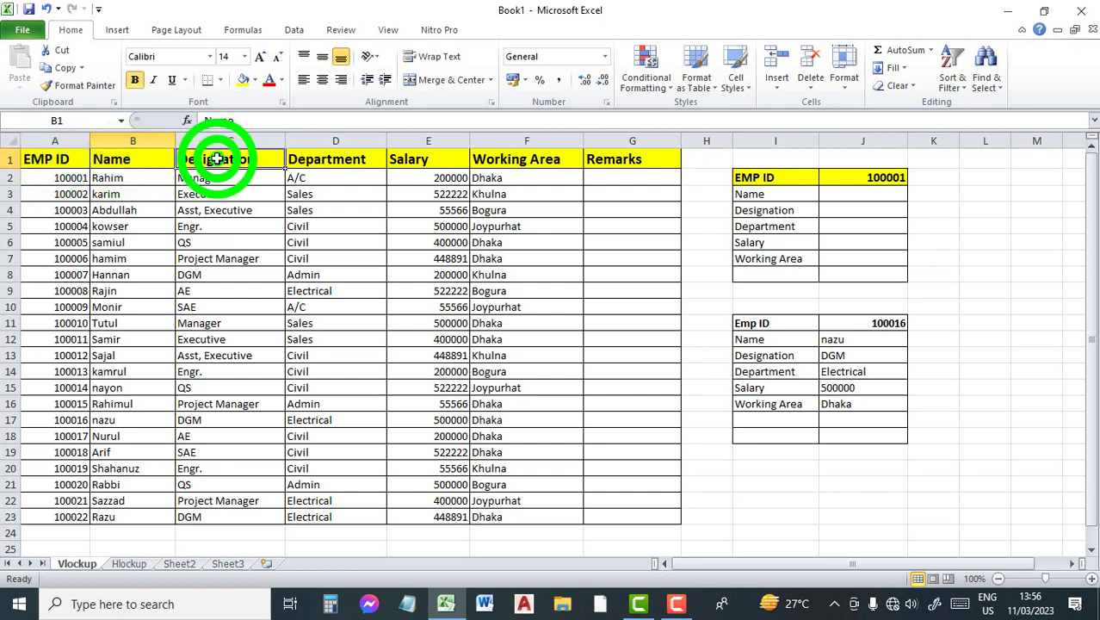
click(217, 159)
click(333, 167)
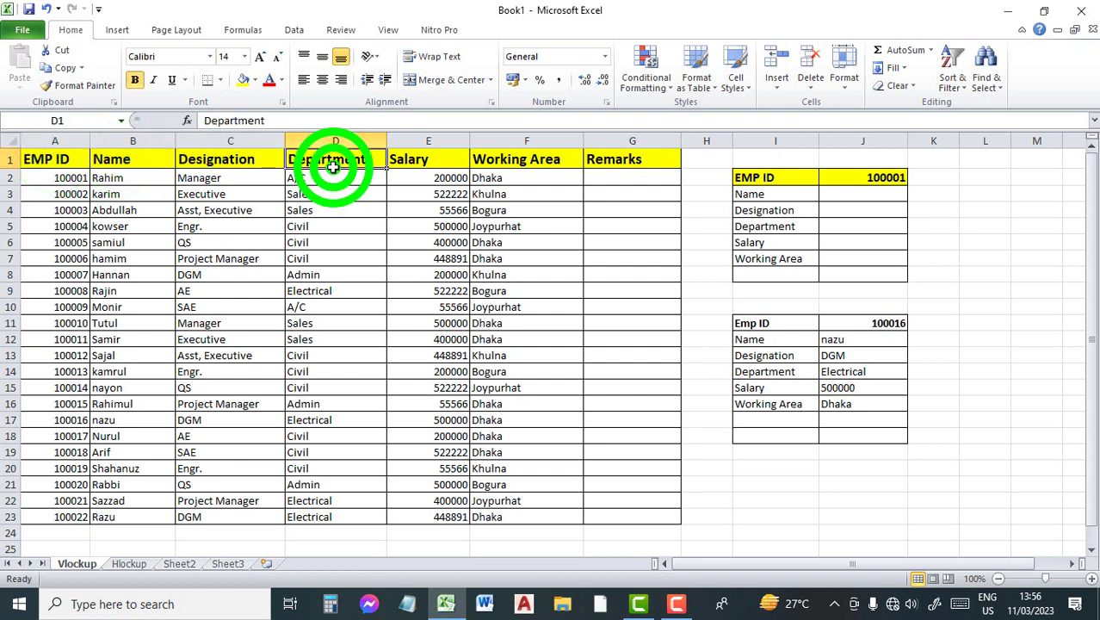
click(447, 165)
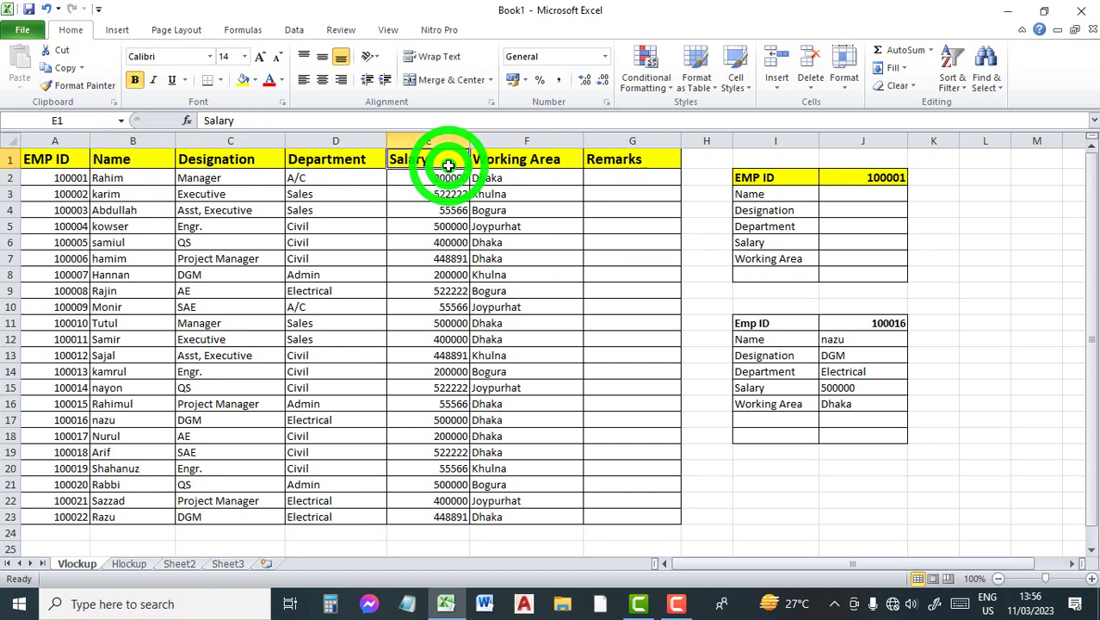
click(517, 164)
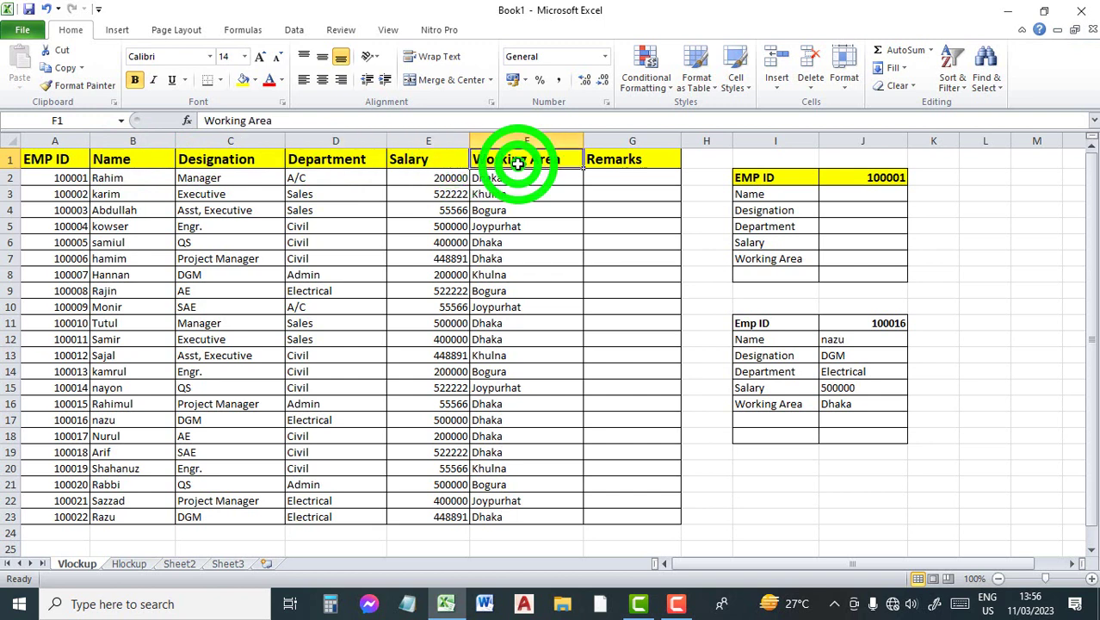
click(62, 178)
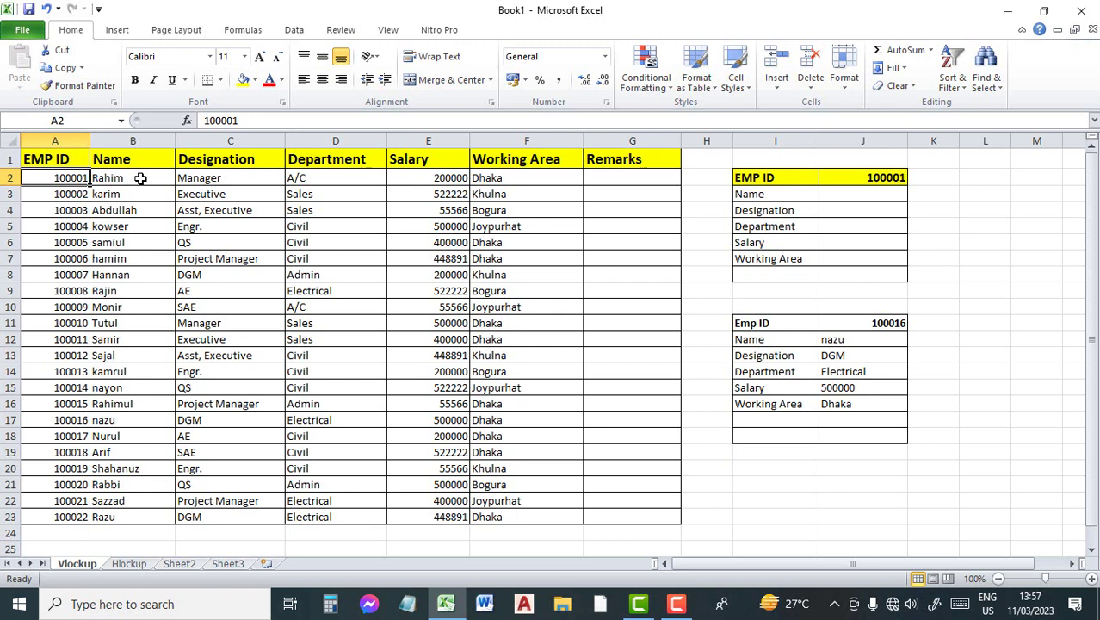
click(140, 179)
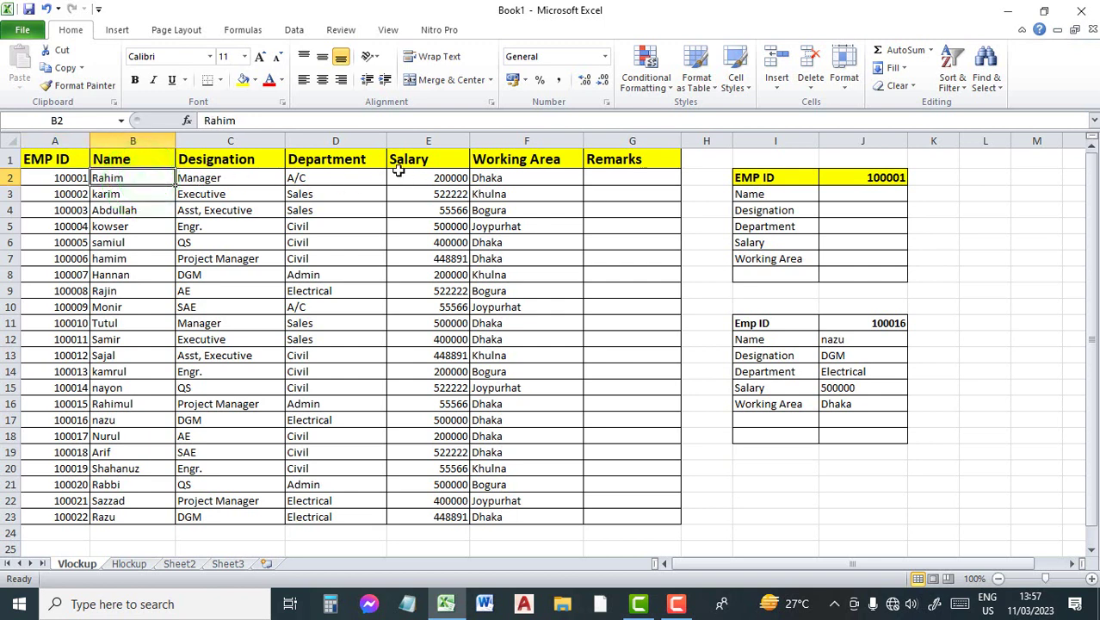
click(506, 174)
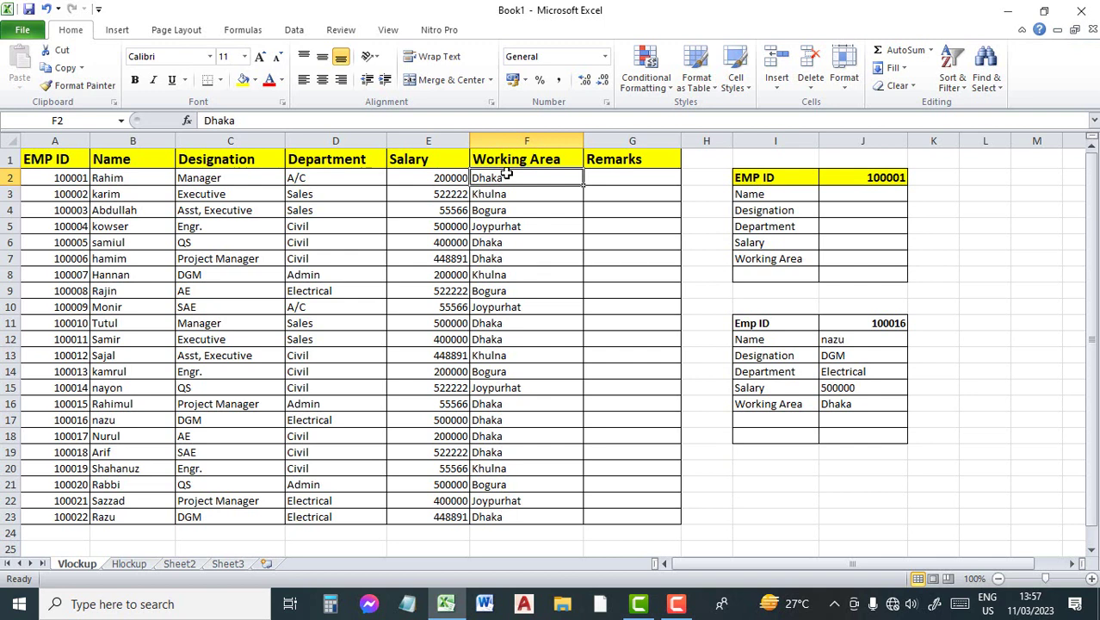
- Review the lookup panel: the EMP ID list holding 100001 and the empty fields below
click(786, 177)
click(879, 177)
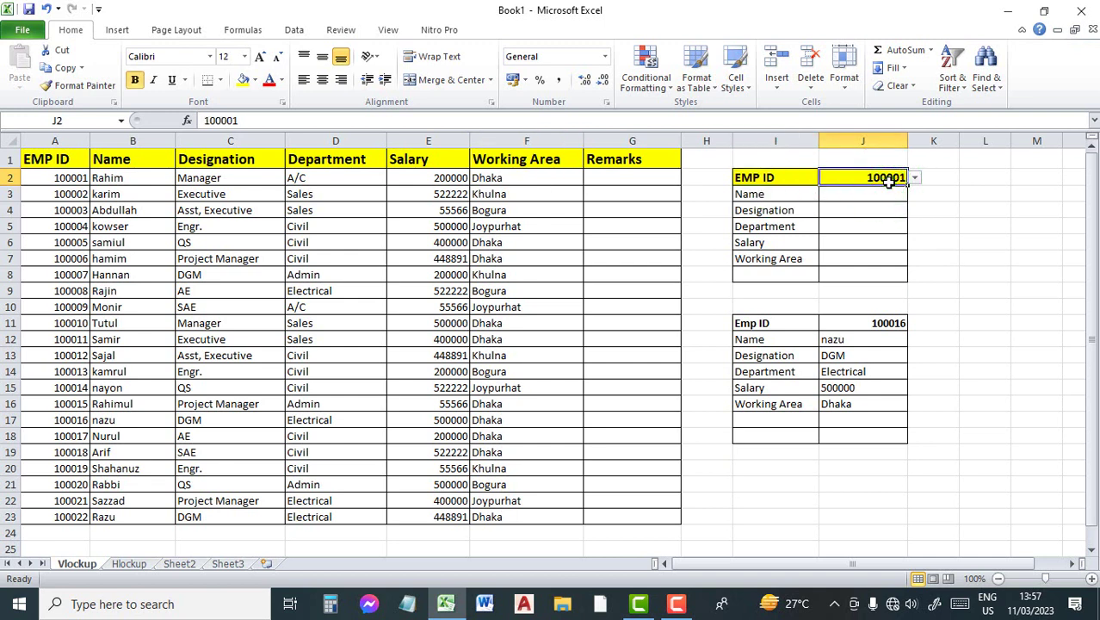
click(869, 192)
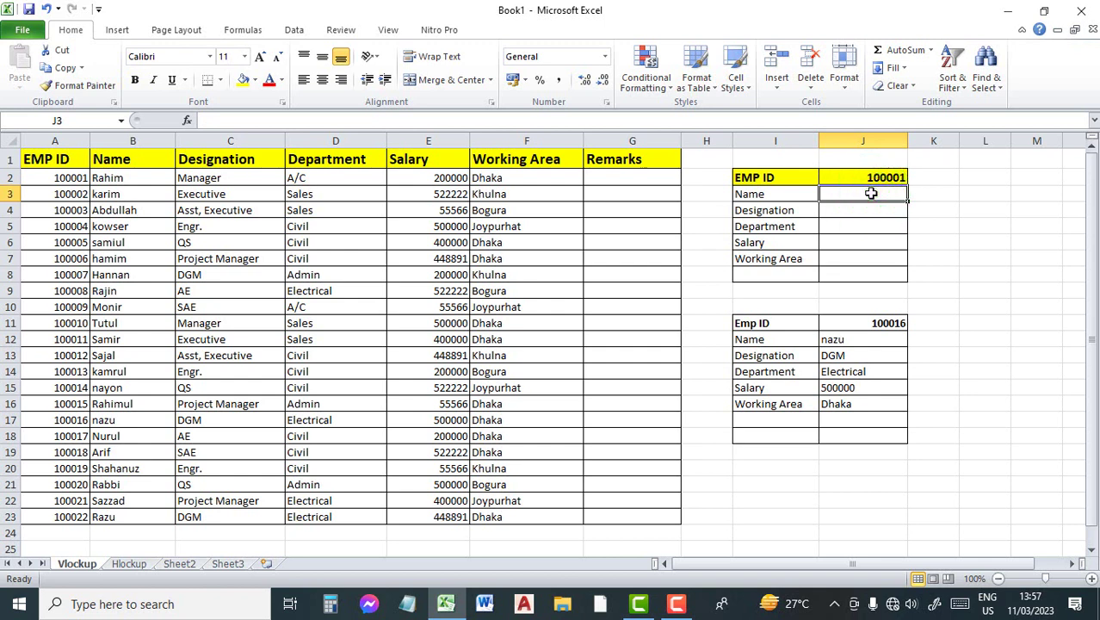
drag(869, 210, 852, 262)
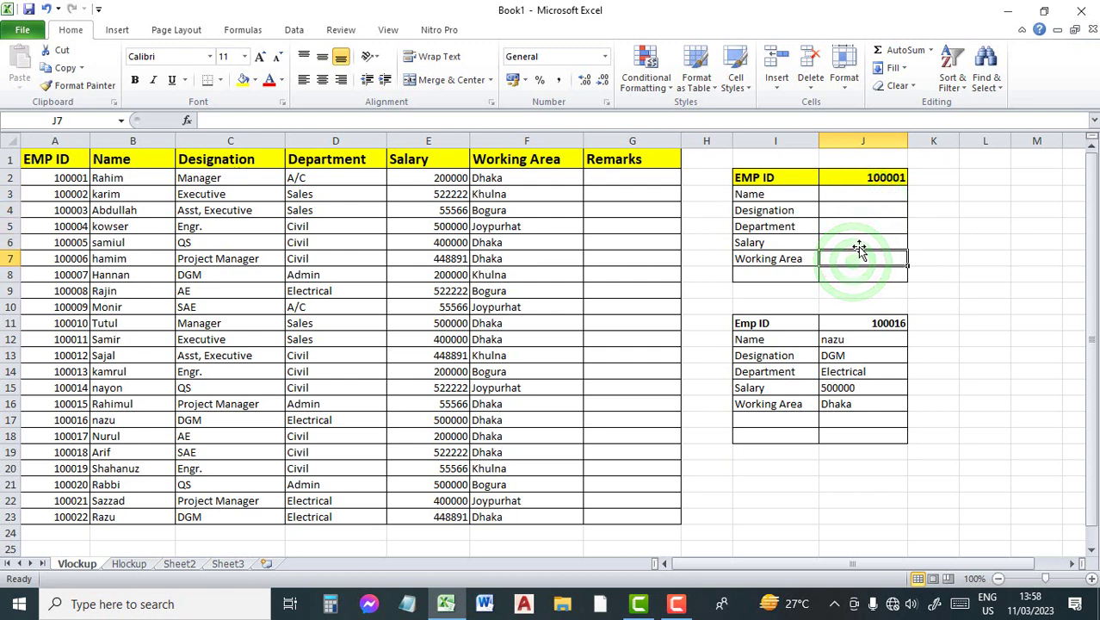
click(869, 203)
- Begin J3's formula as =VLOOKUP(J2, using the EMP ID as lookup value
click(872, 194)
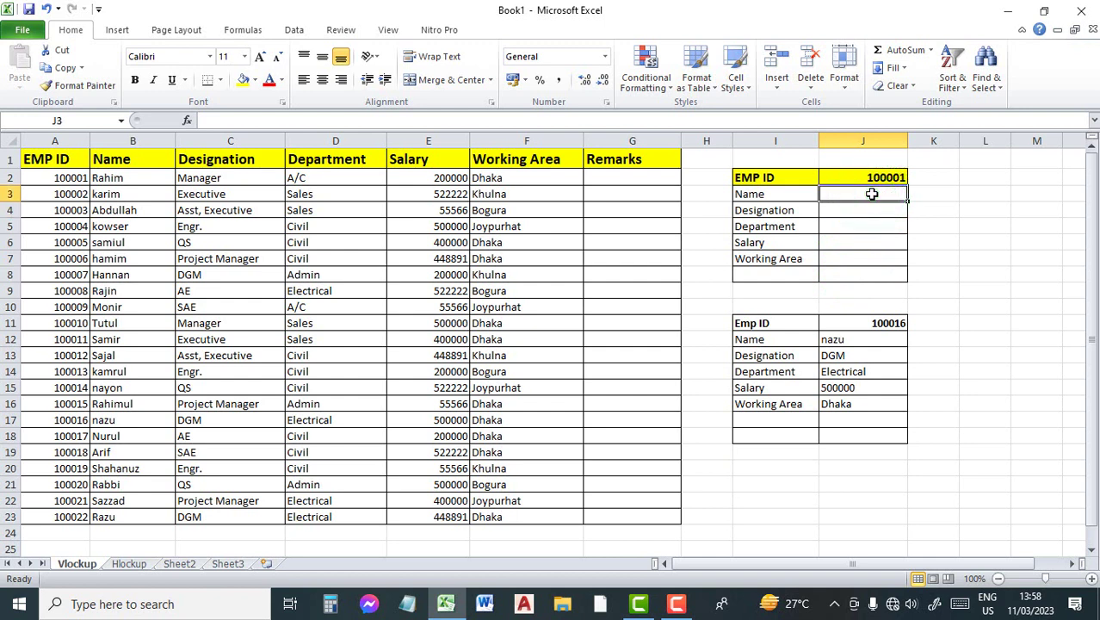
text(=)
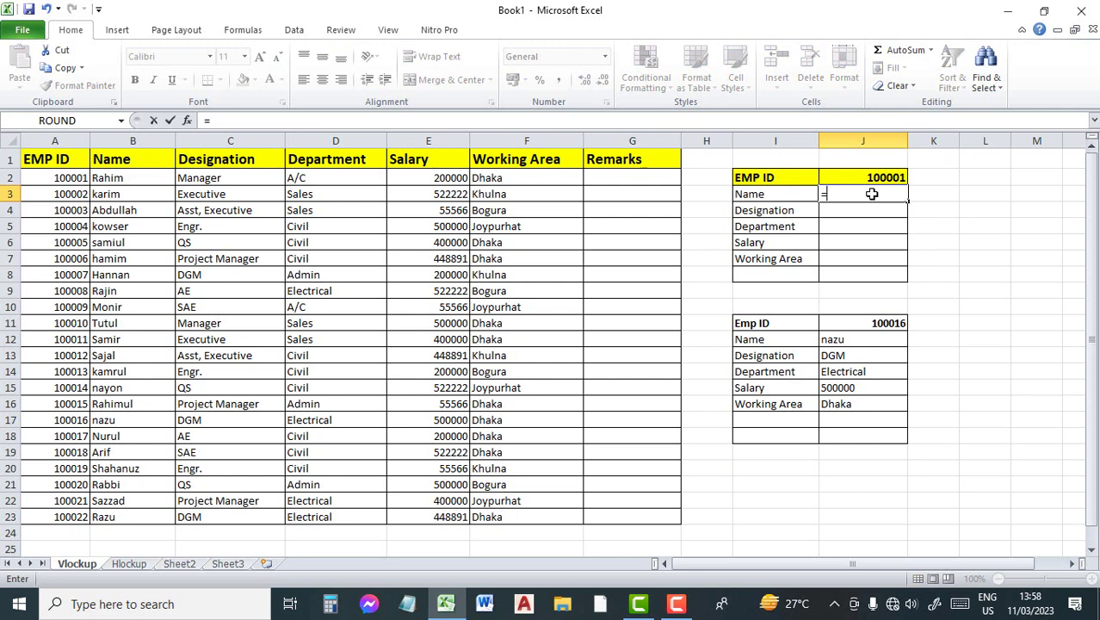
text(vl)
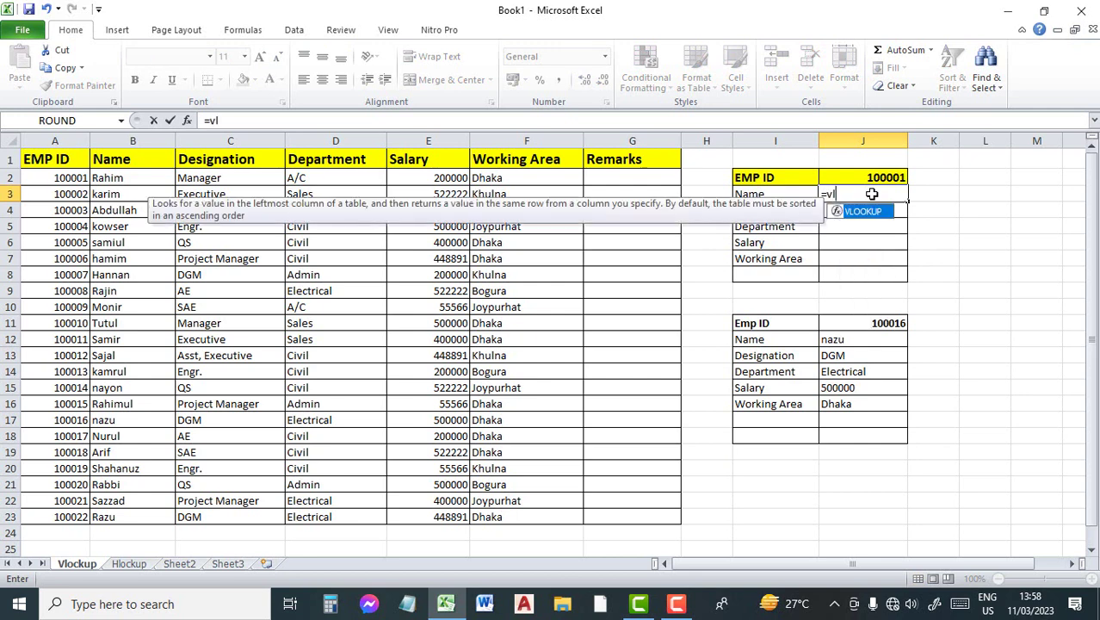
double_click(863, 212)
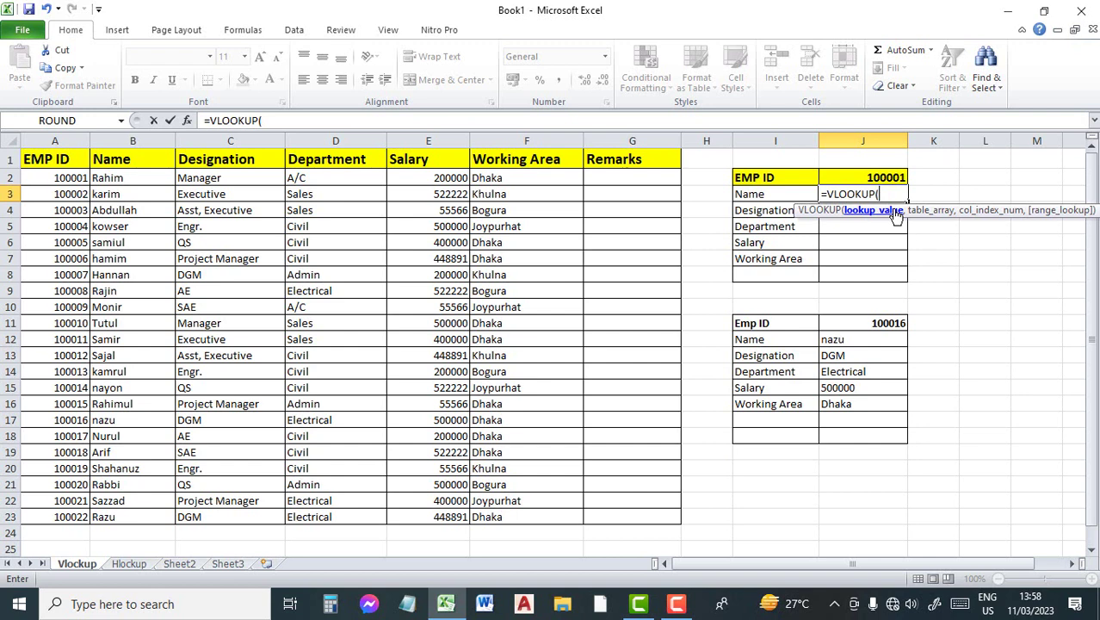
click(884, 178)
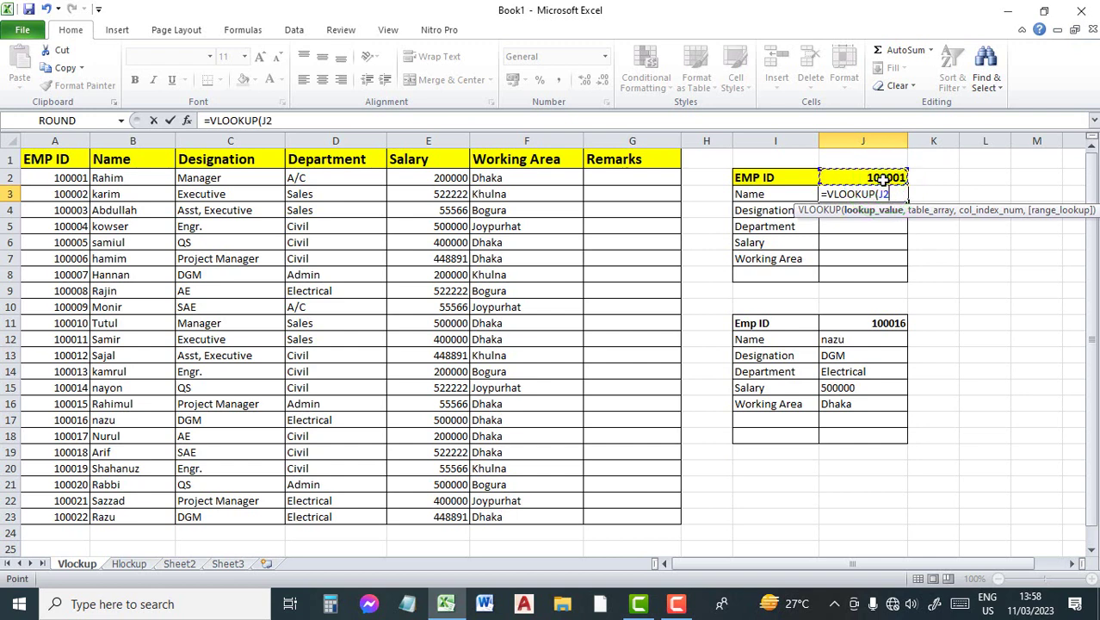
text(,)
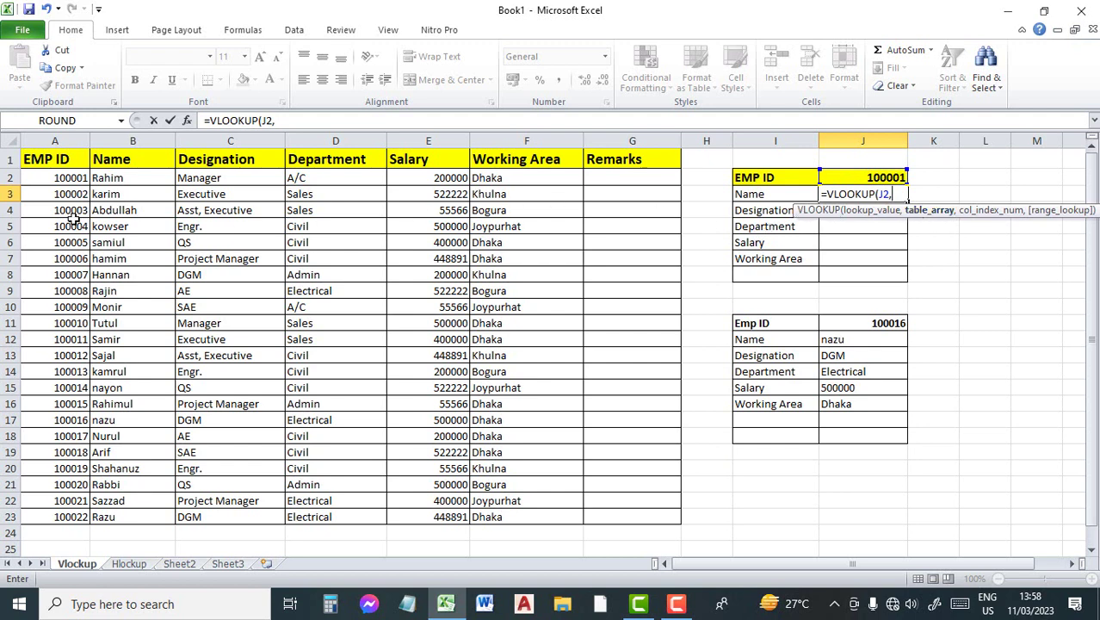
- Complete J3 as =VLOOKUP(J2,A1:G23,2,FALSE) so it returns the employee's name
mouse_move(41, 159)
mouse_down()
mouse_move(334, 275)
mouse_move(414, 328)
mouse_move(622, 398)
mouse_move(598, 516)
mouse_up()
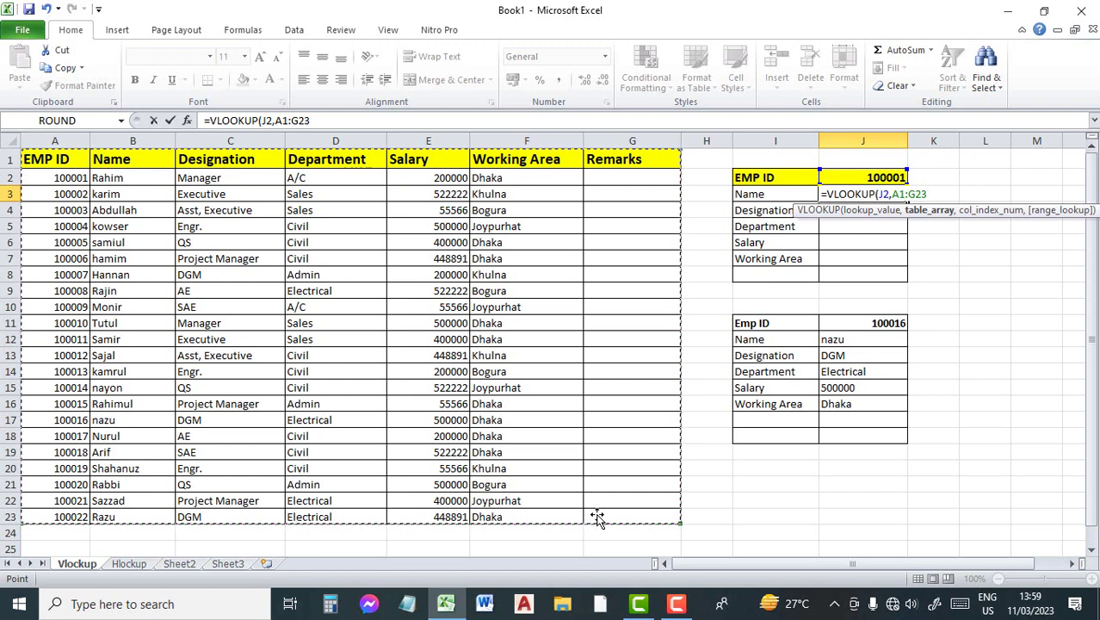
text(,2)
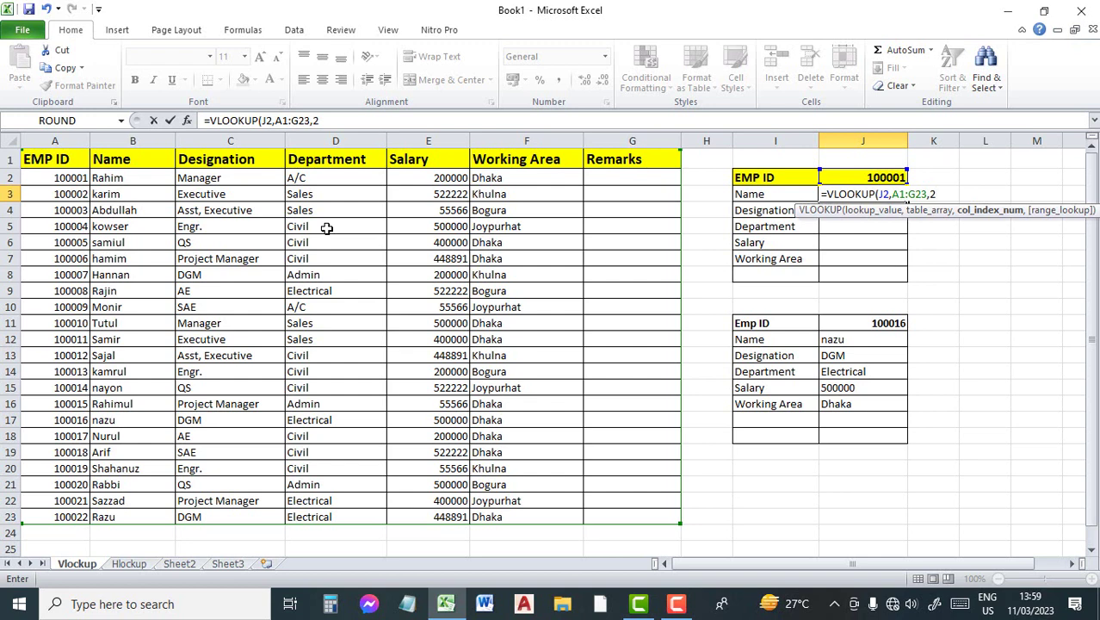
text(,)
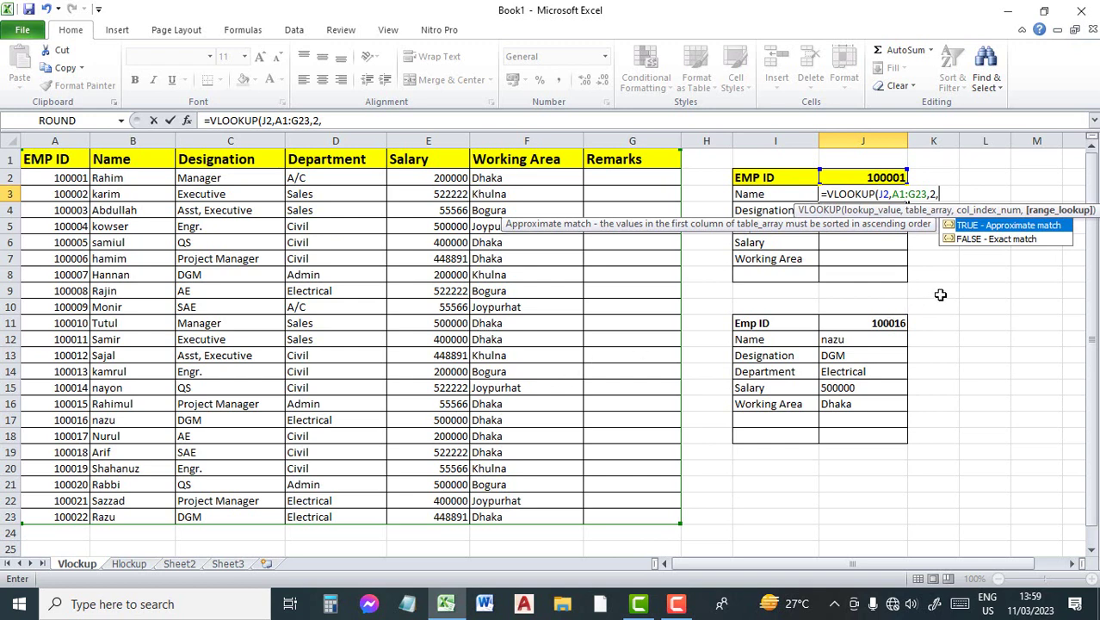
click(988, 238)
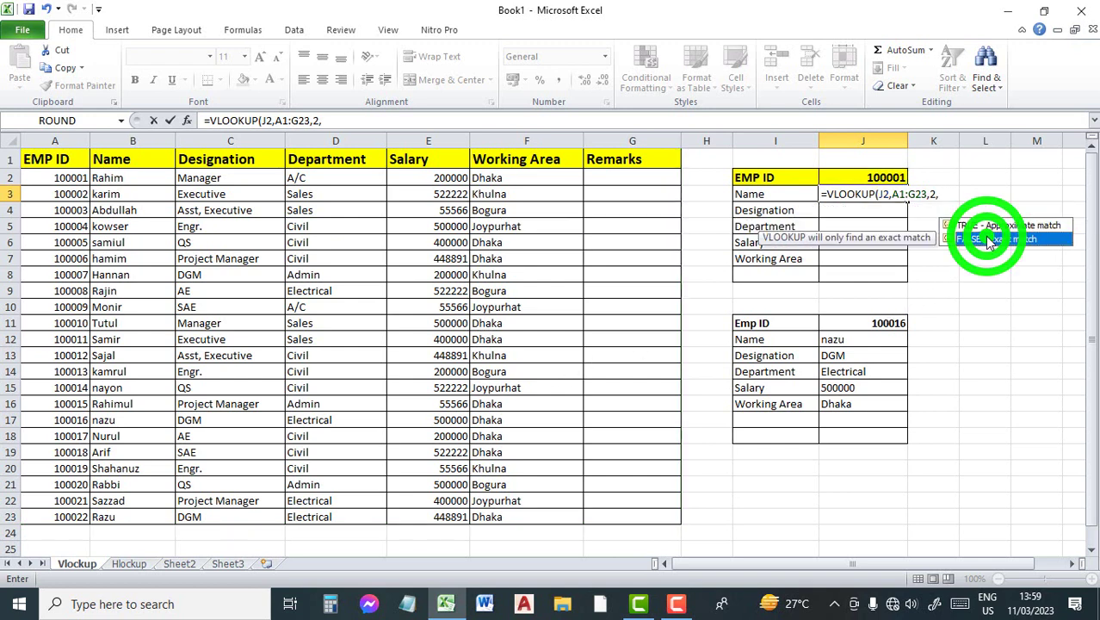
double_click(987, 235)
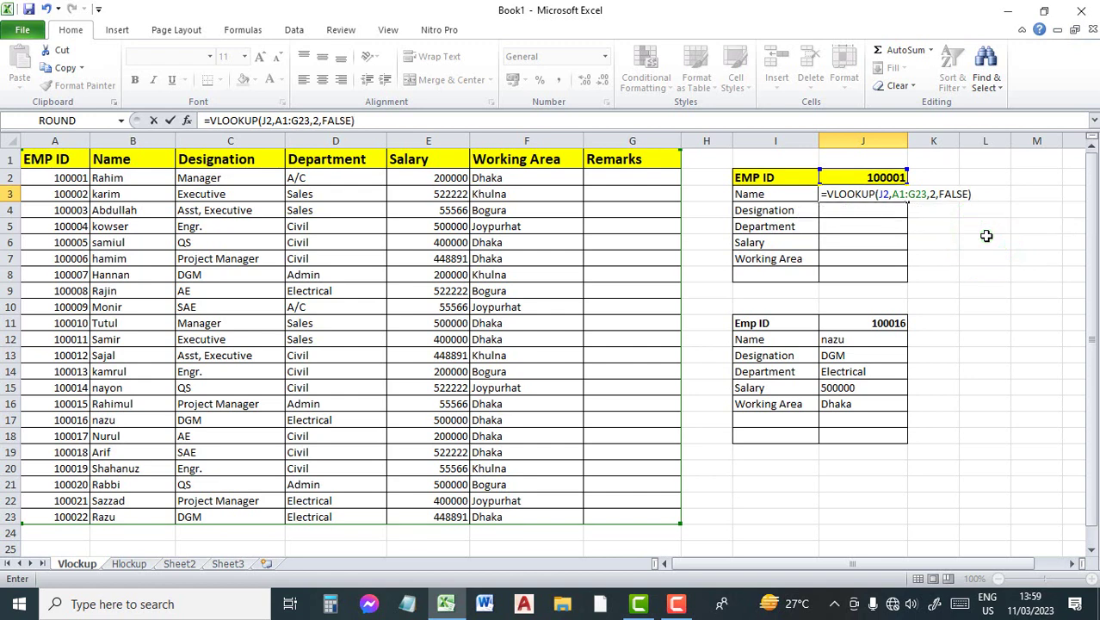
key(Return)
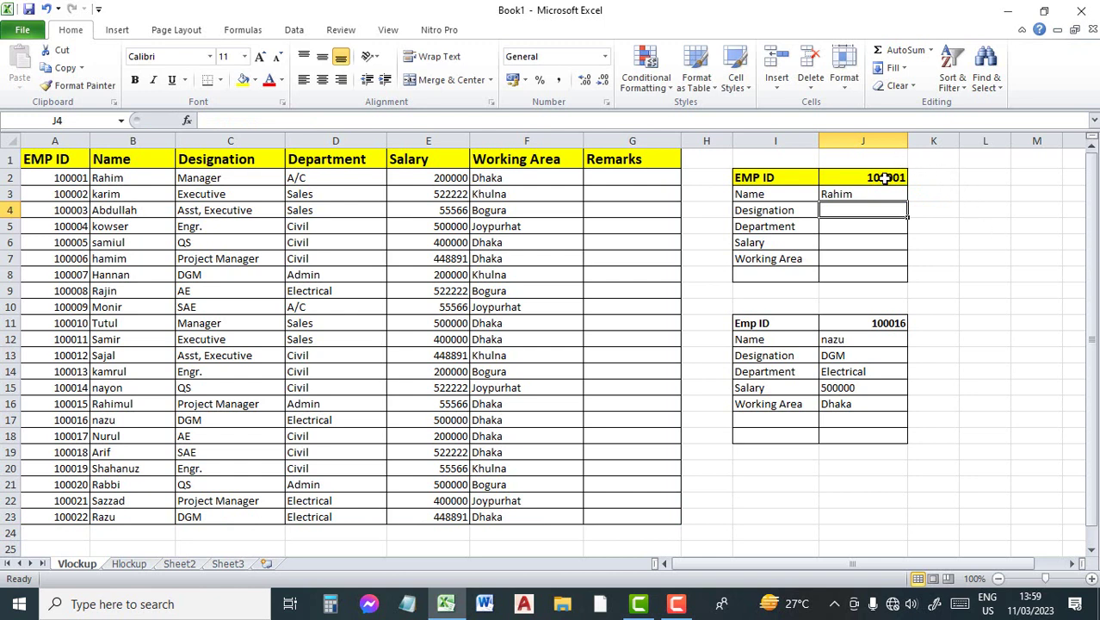
- Check J2 and J3 against the first record's EMP ID and name, then reselect J3
click(884, 177)
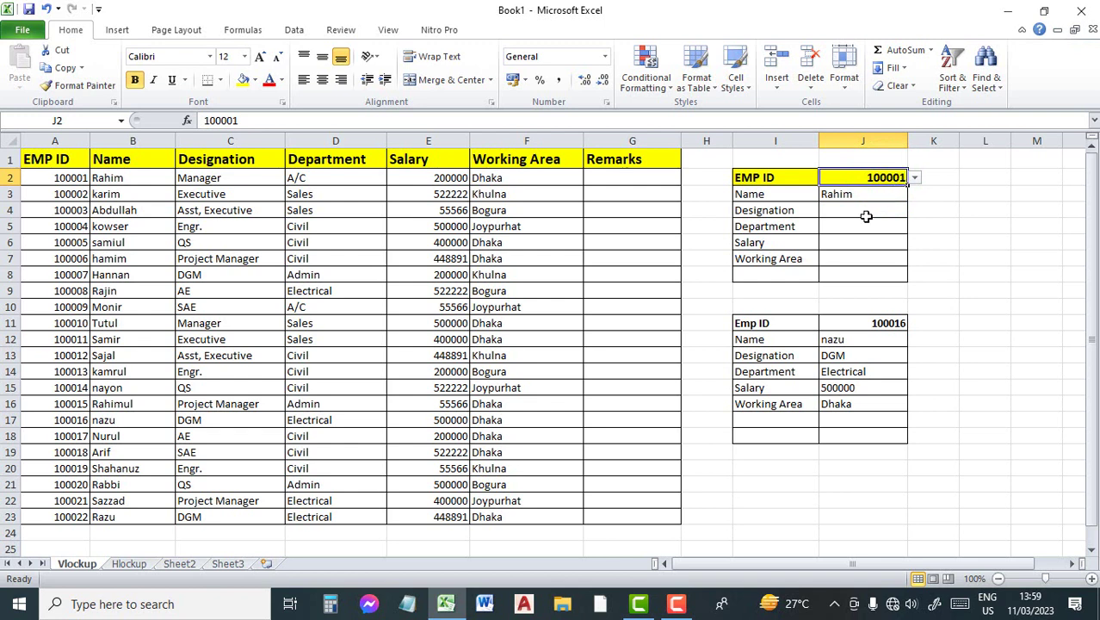
click(871, 194)
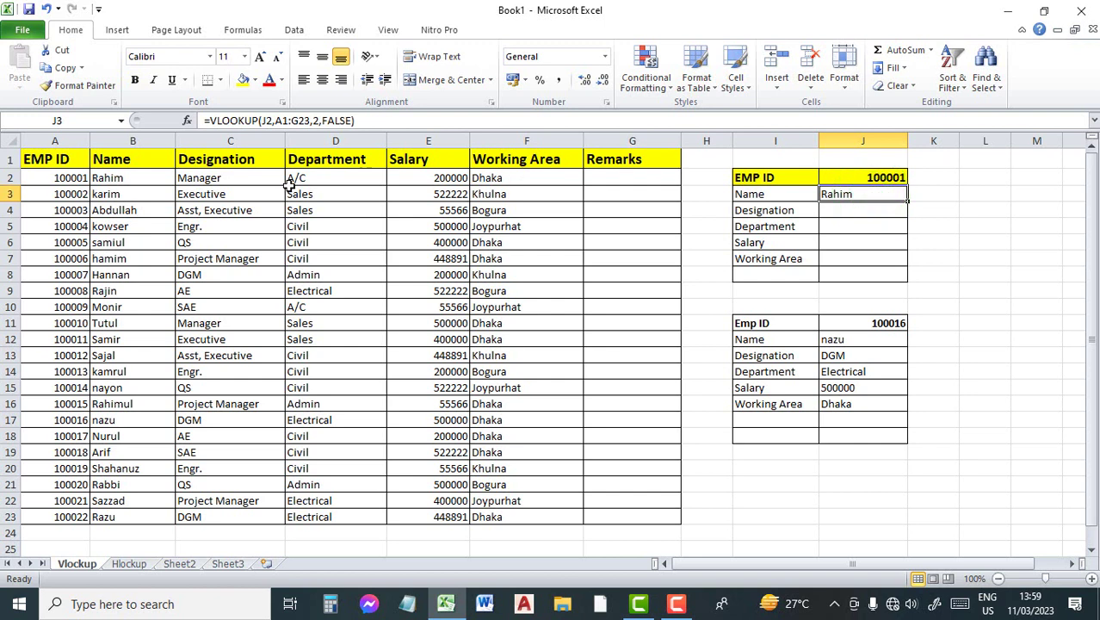
click(80, 179)
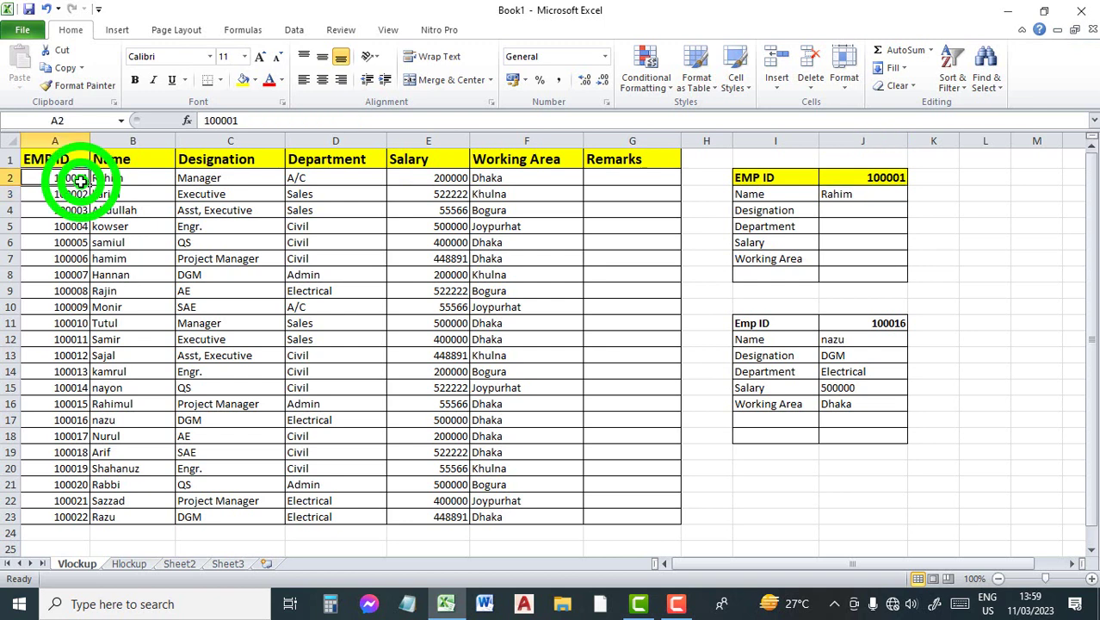
click(137, 178)
click(870, 195)
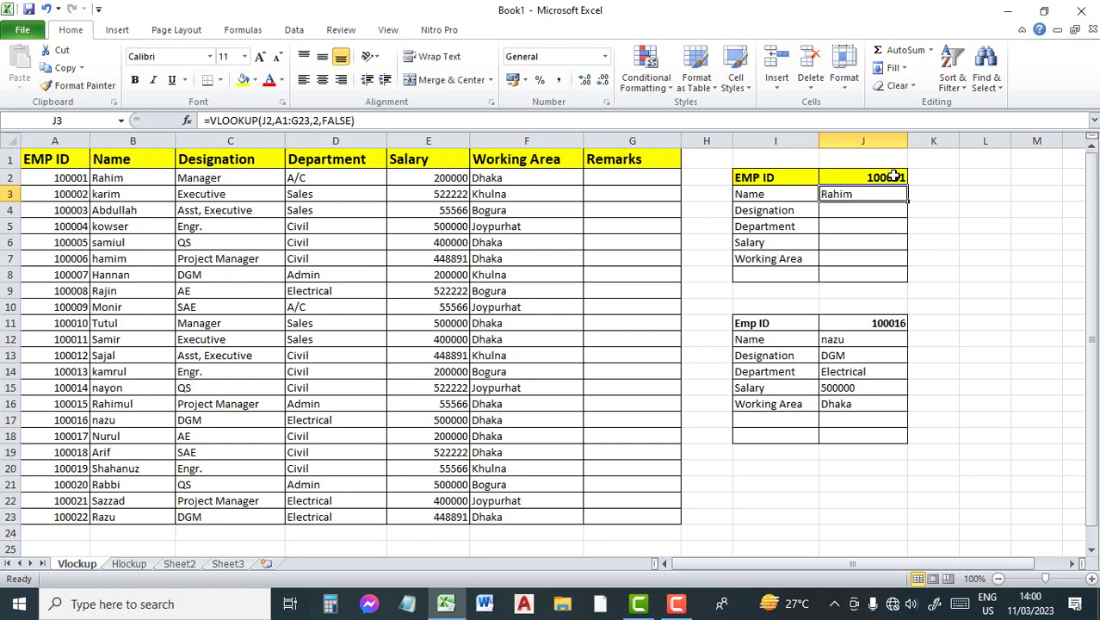
- Make J3's lookup value absolute ($J$2) and fill the formula down to J7
double_click(835, 195)
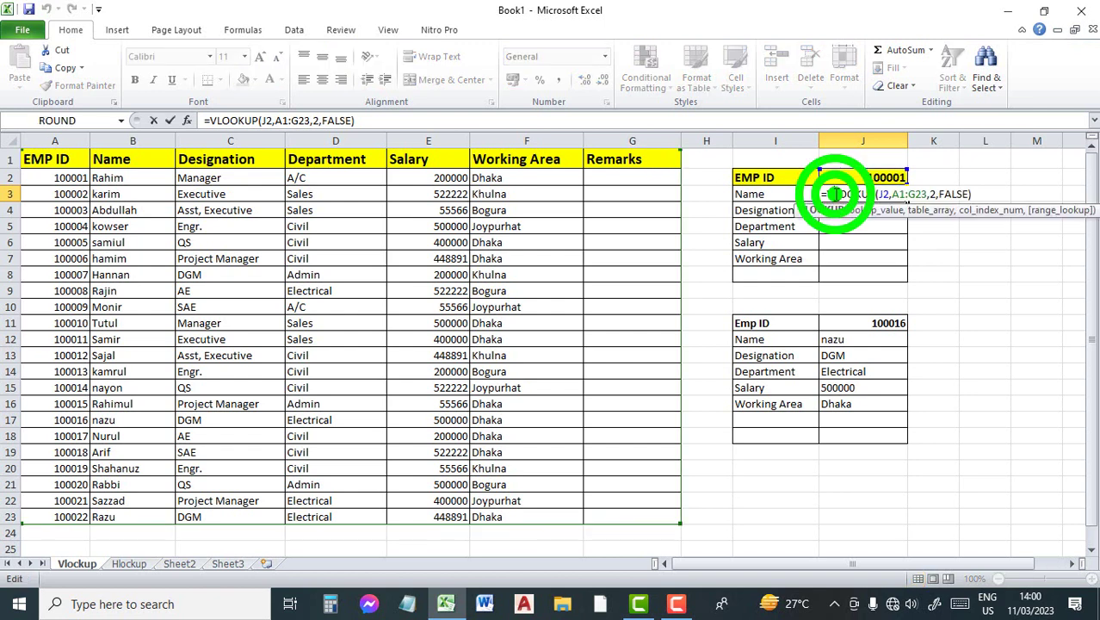
double_click(883, 194)
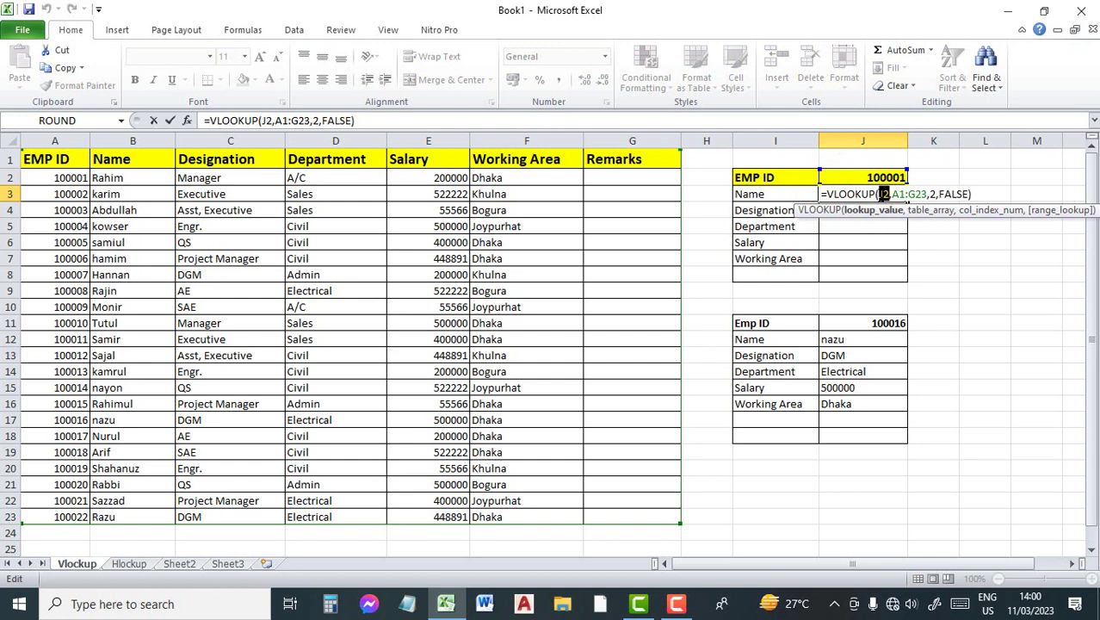
key(F4)
key(Return)
click(895, 194)
drag(906, 201, 910, 273)
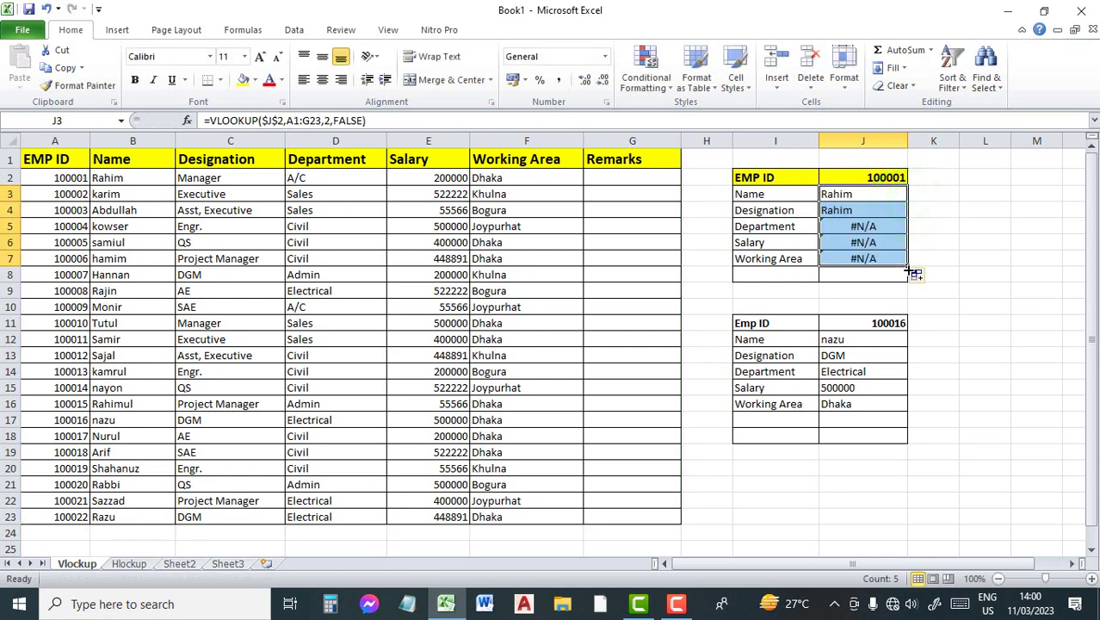
- Change the column index number in J4's Designation lookup formula to 2
click(870, 210)
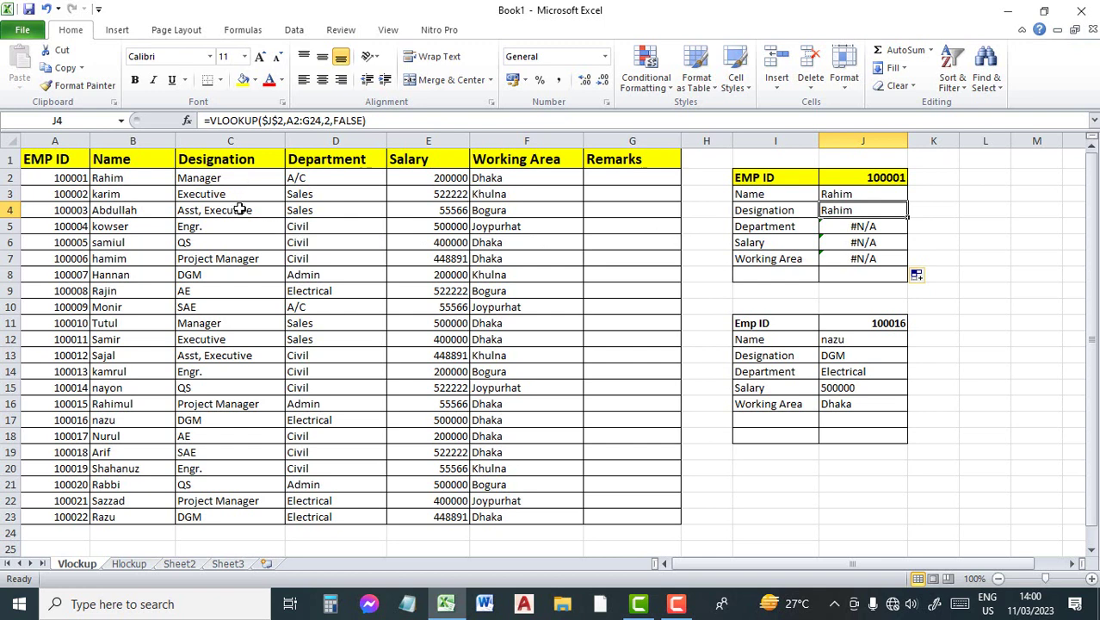
double_click(839, 208)
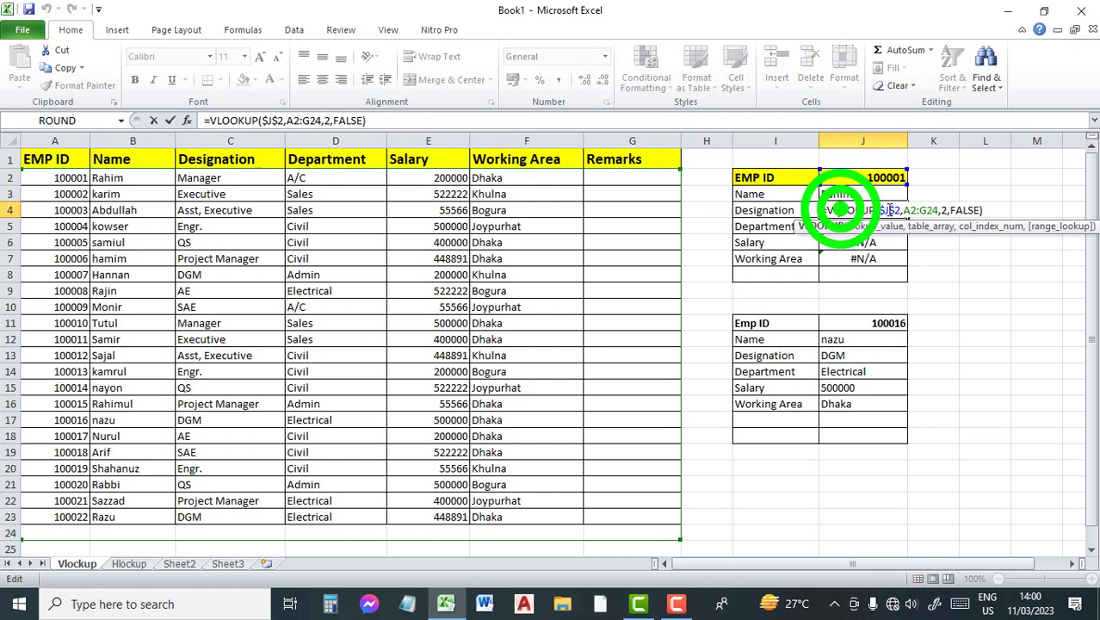
click(946, 210)
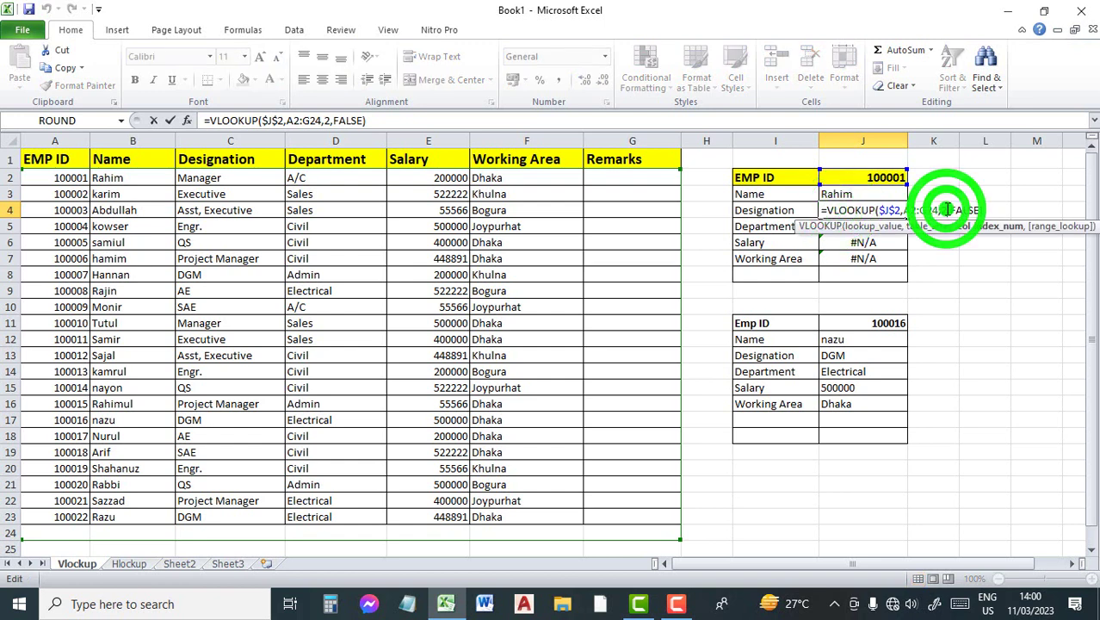
key(BackSpace)
text(2)
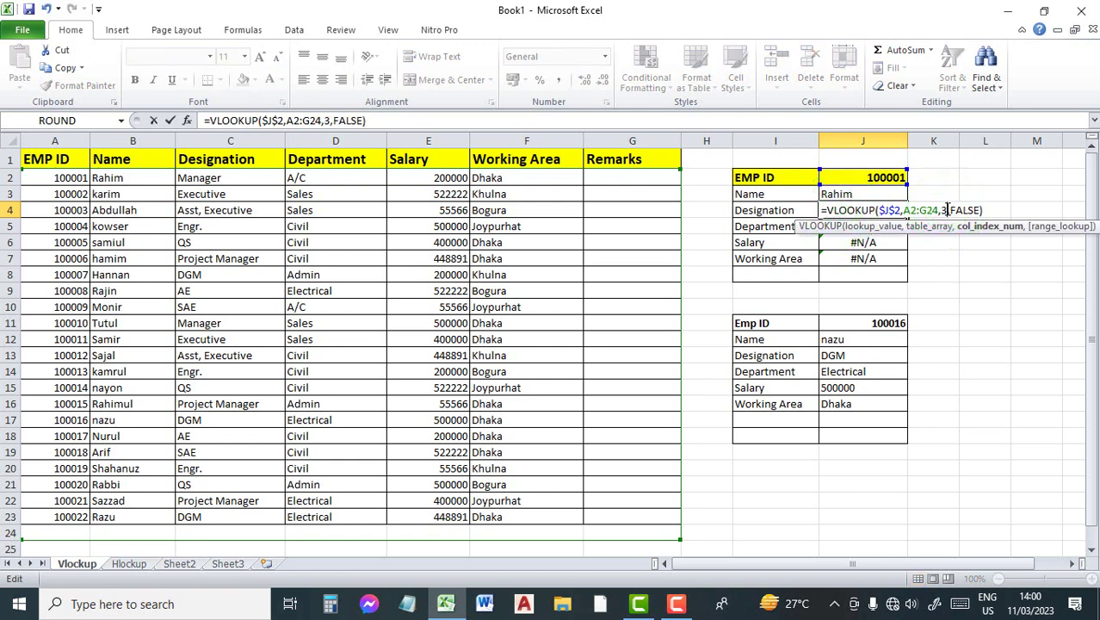
key(Return)
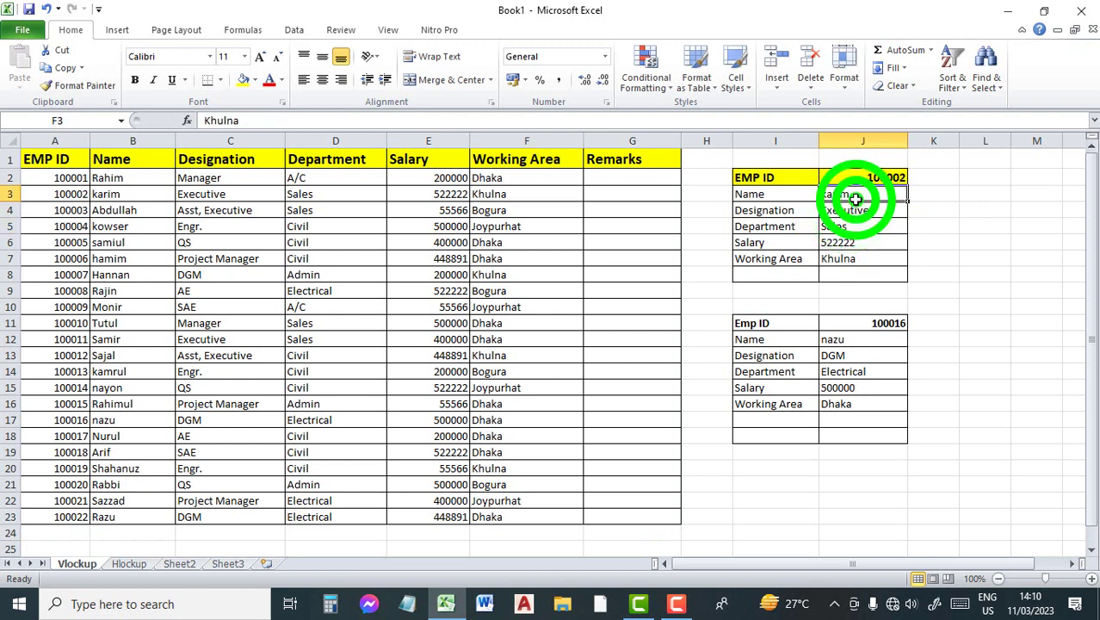
click(857, 200)
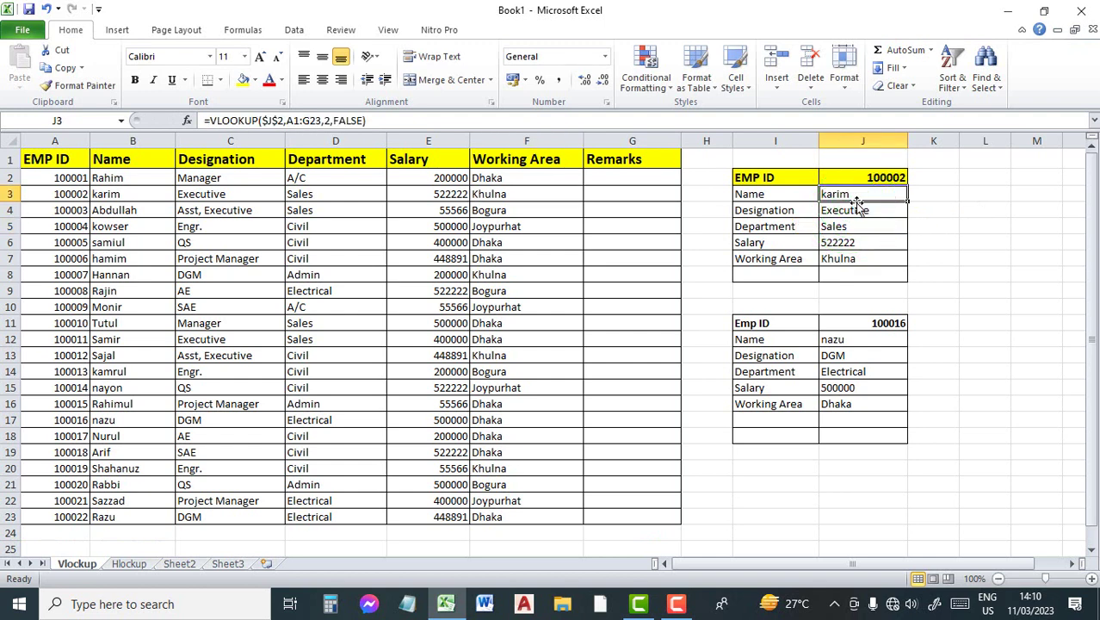
- Review the J3, J4 and J7 lookup formulas, then drop down J2's EMP ID list
click(858, 212)
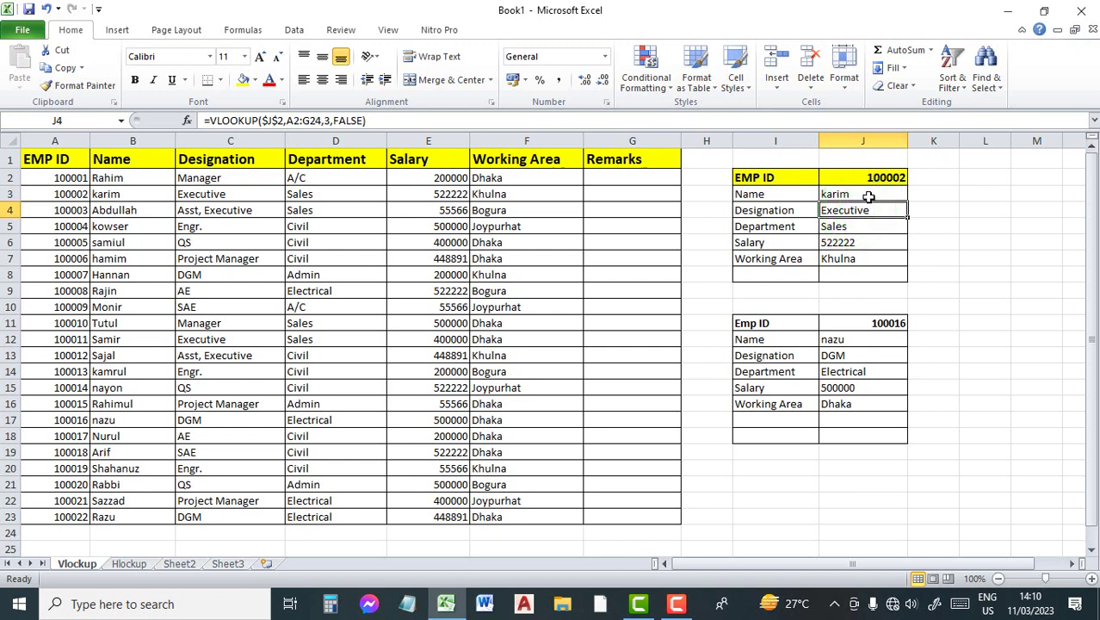
click(869, 197)
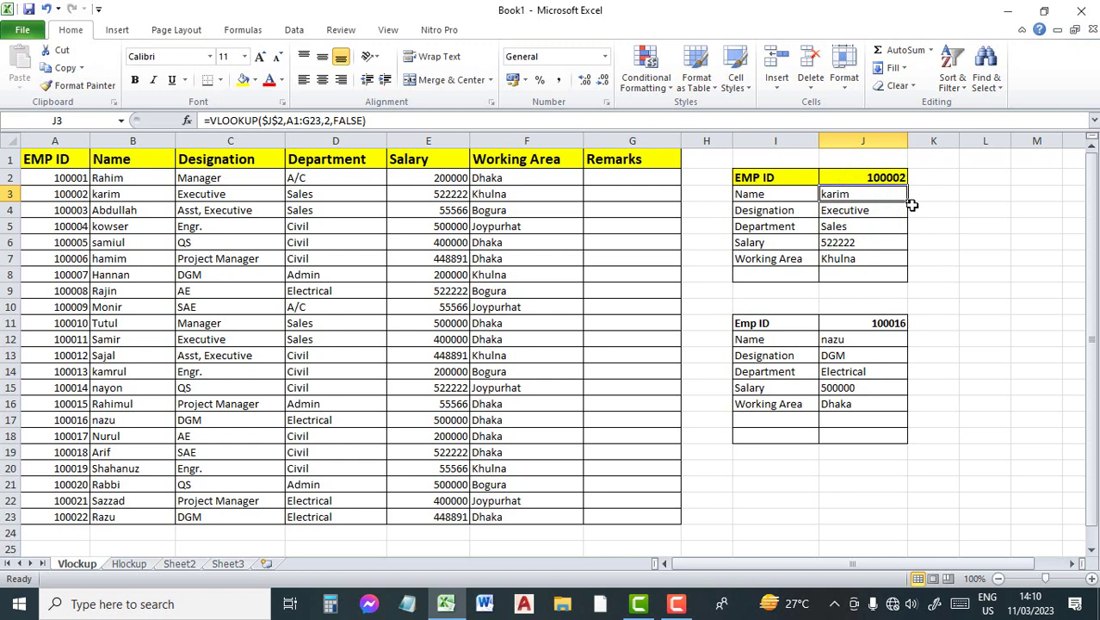
click(882, 261)
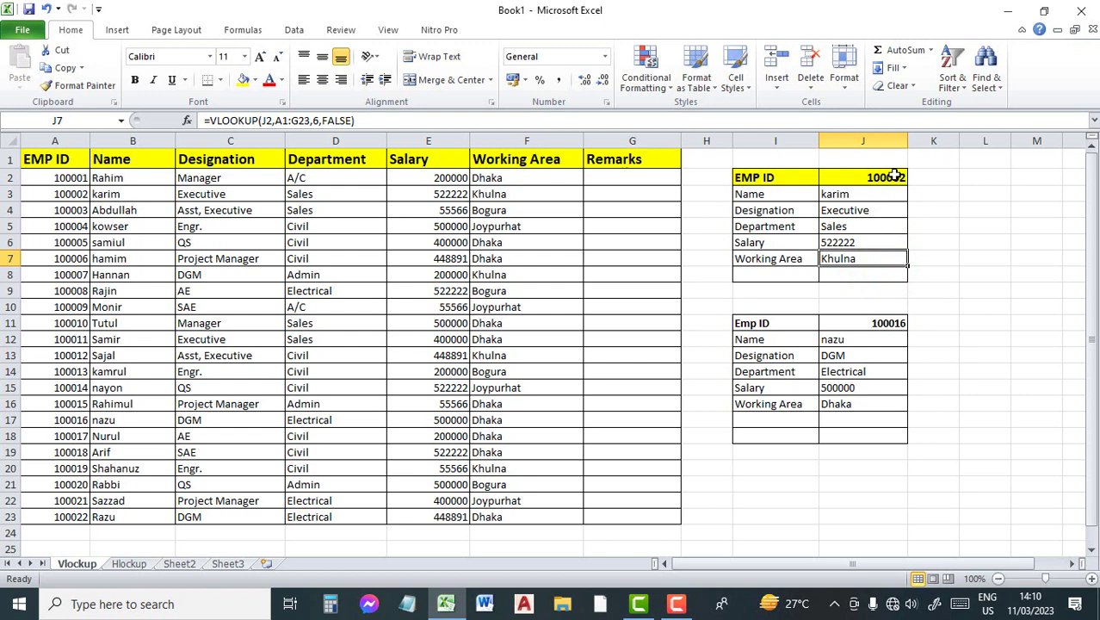
click(899, 177)
click(917, 177)
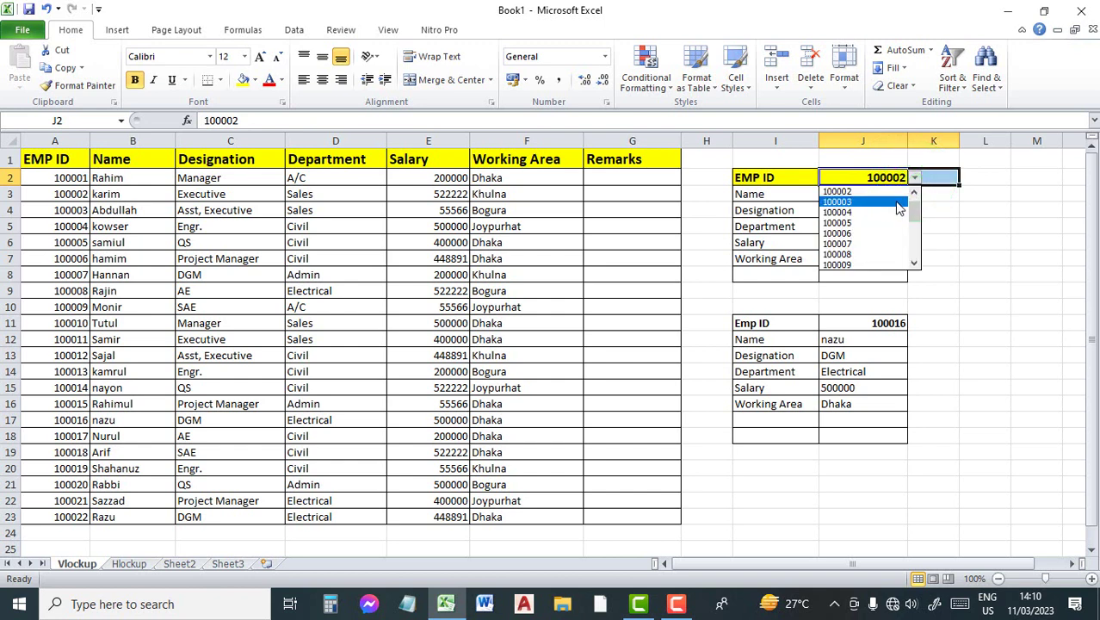
click(897, 207)
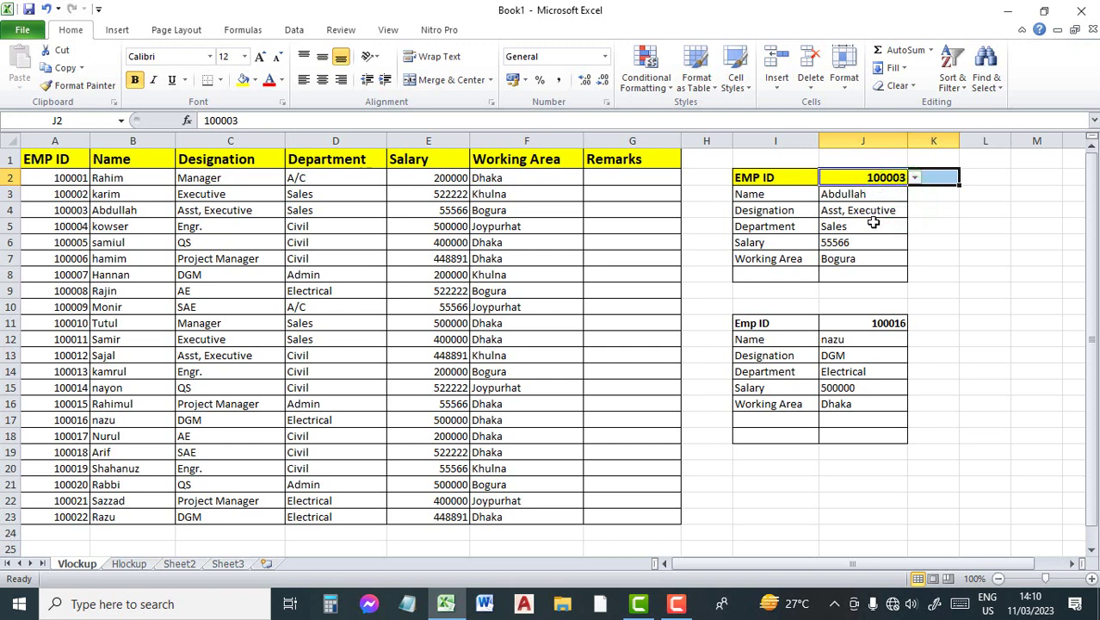
click(874, 222)
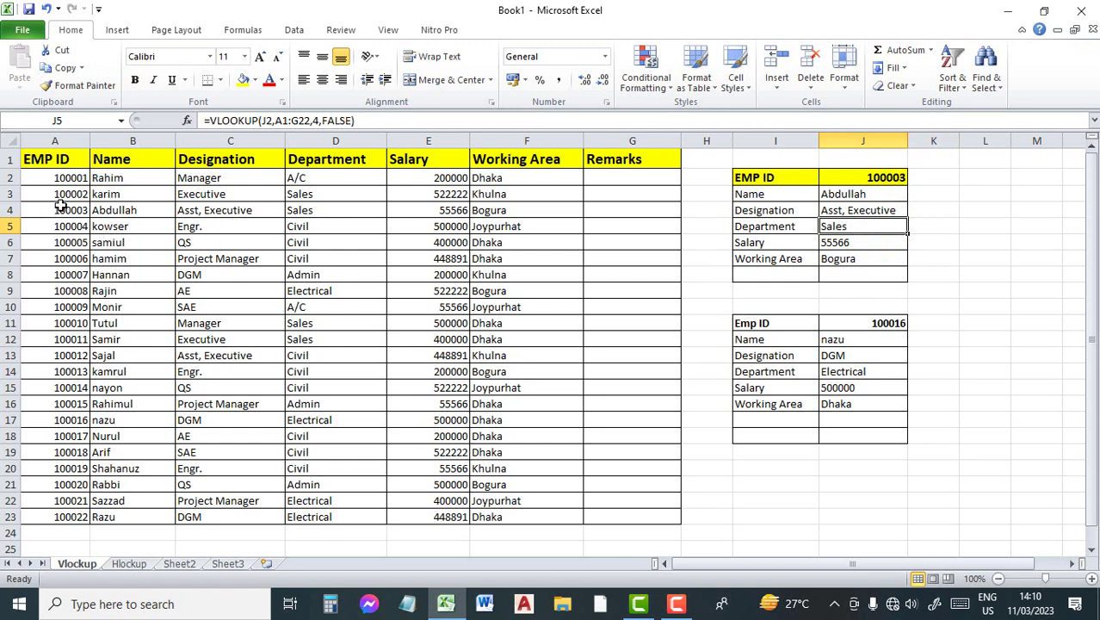
click(123, 211)
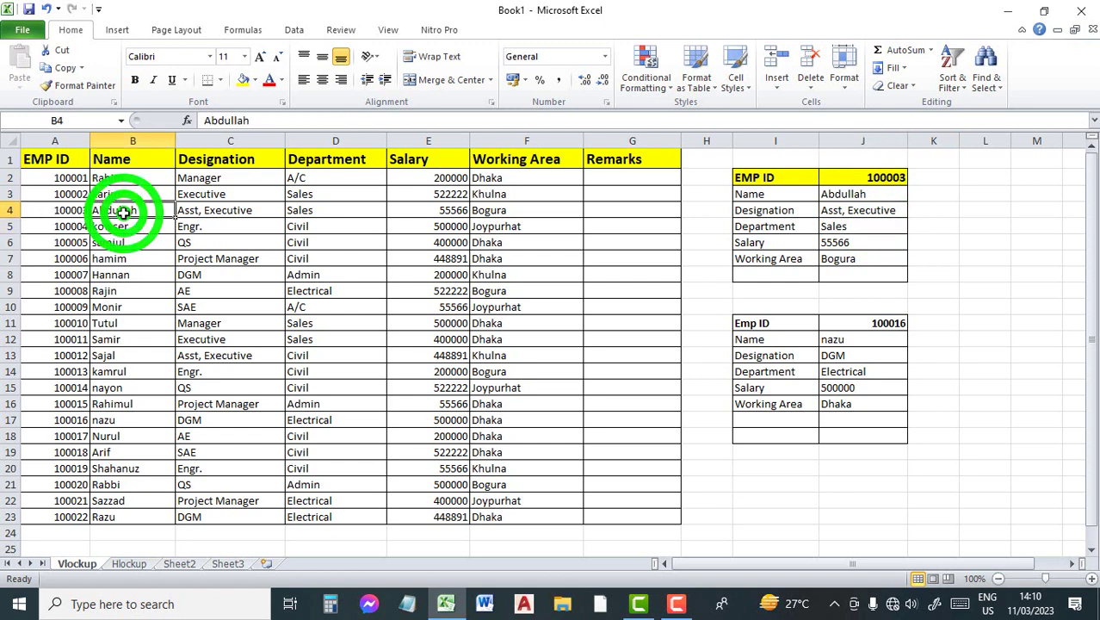
drag(214, 210, 301, 209)
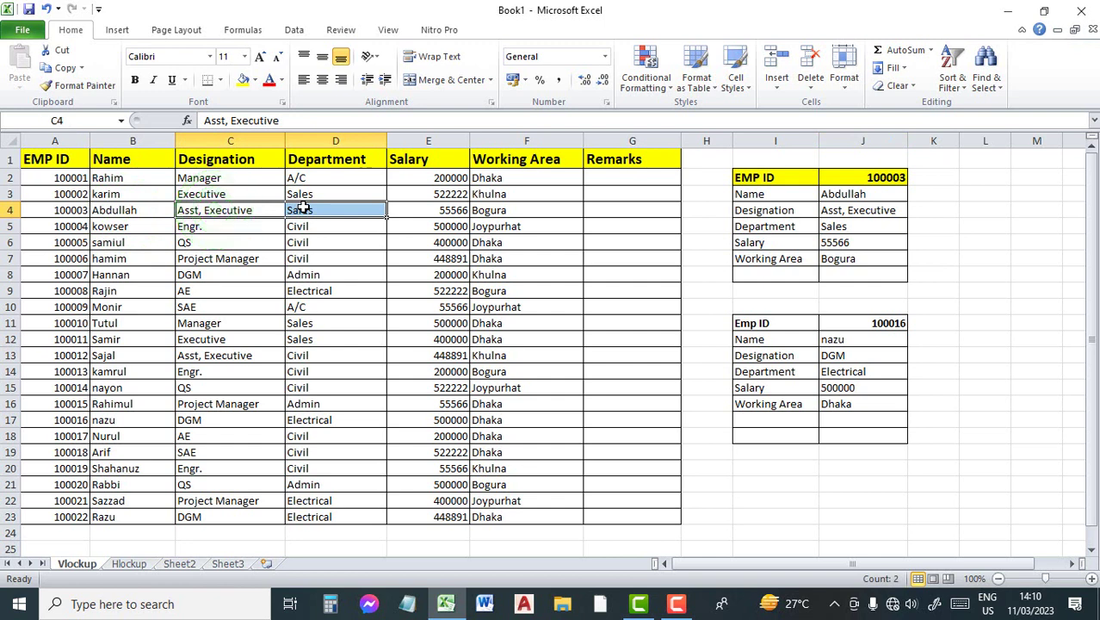
click(303, 208)
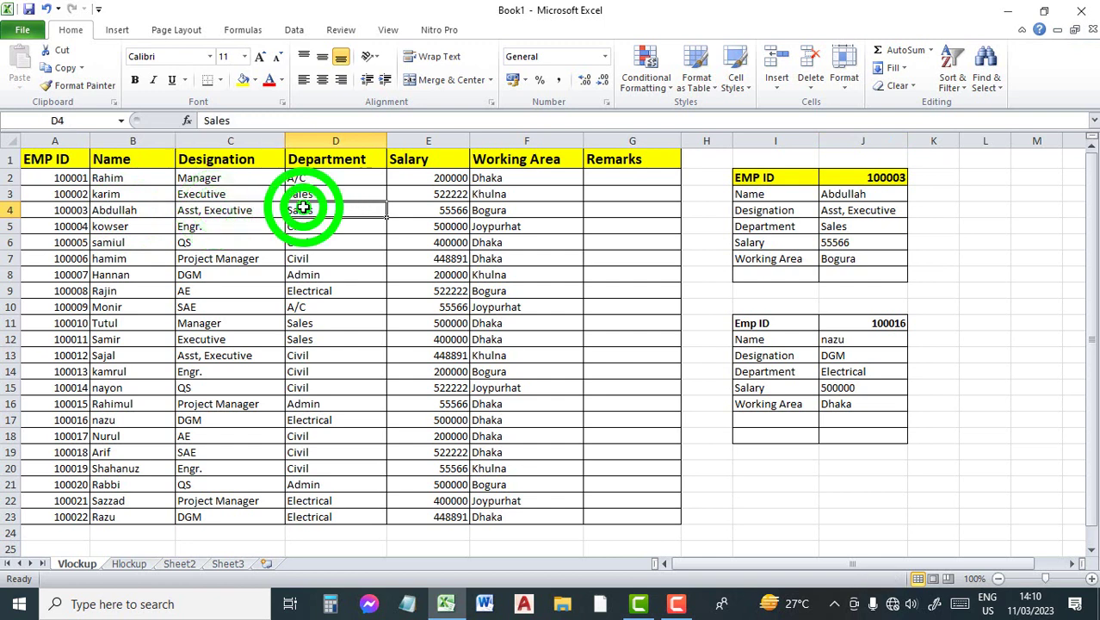
click(895, 177)
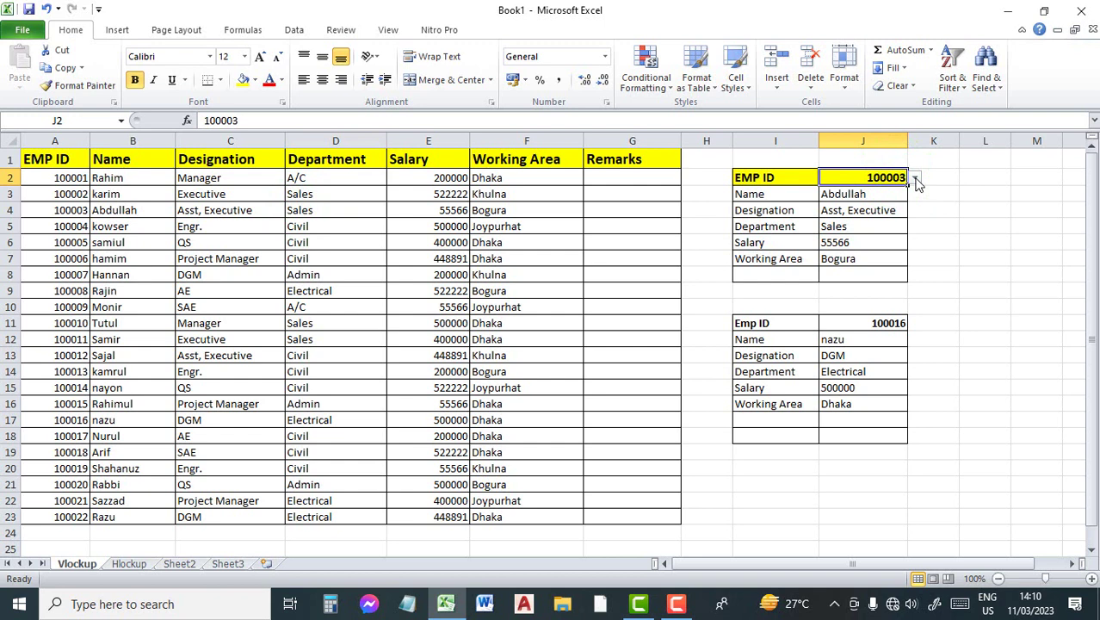
- Select EMP ID 100010 from J2's dropdown list
click(915, 178)
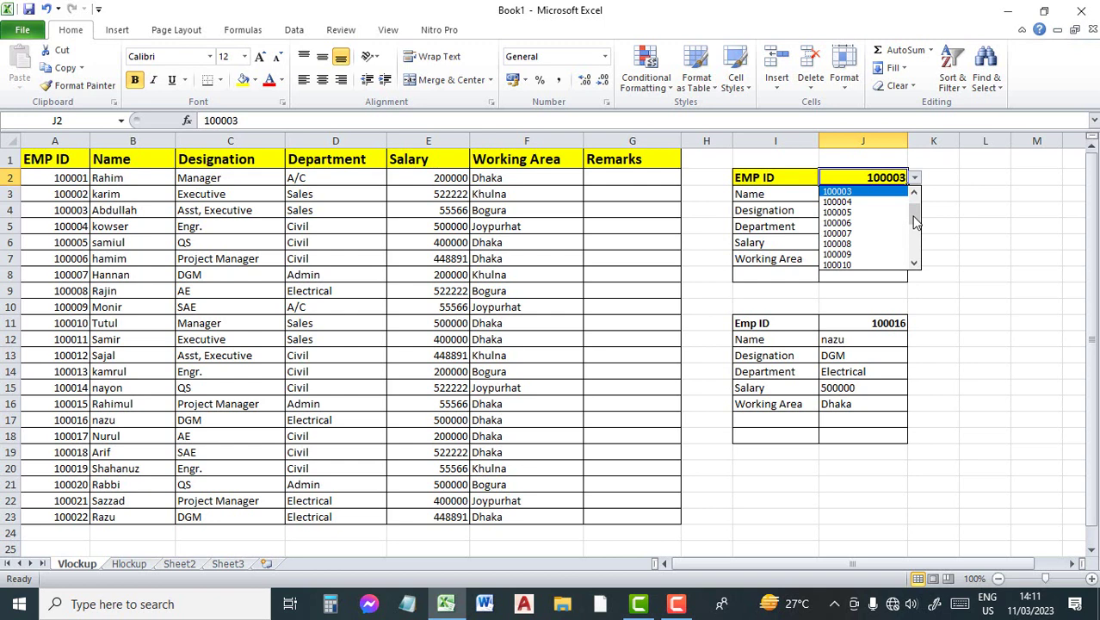
click(915, 222)
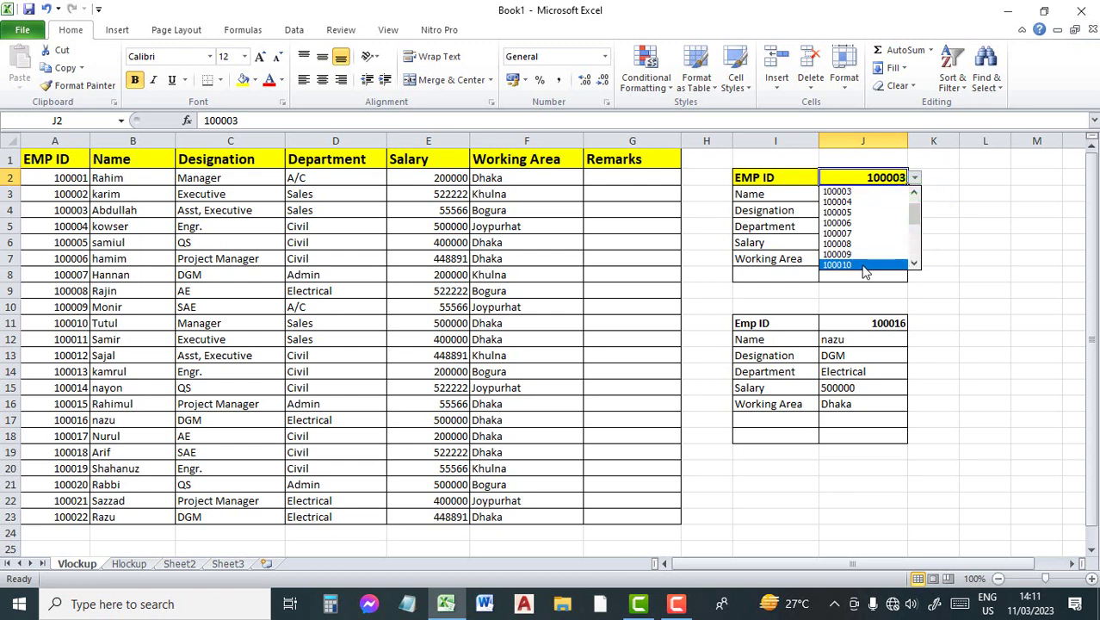
click(865, 267)
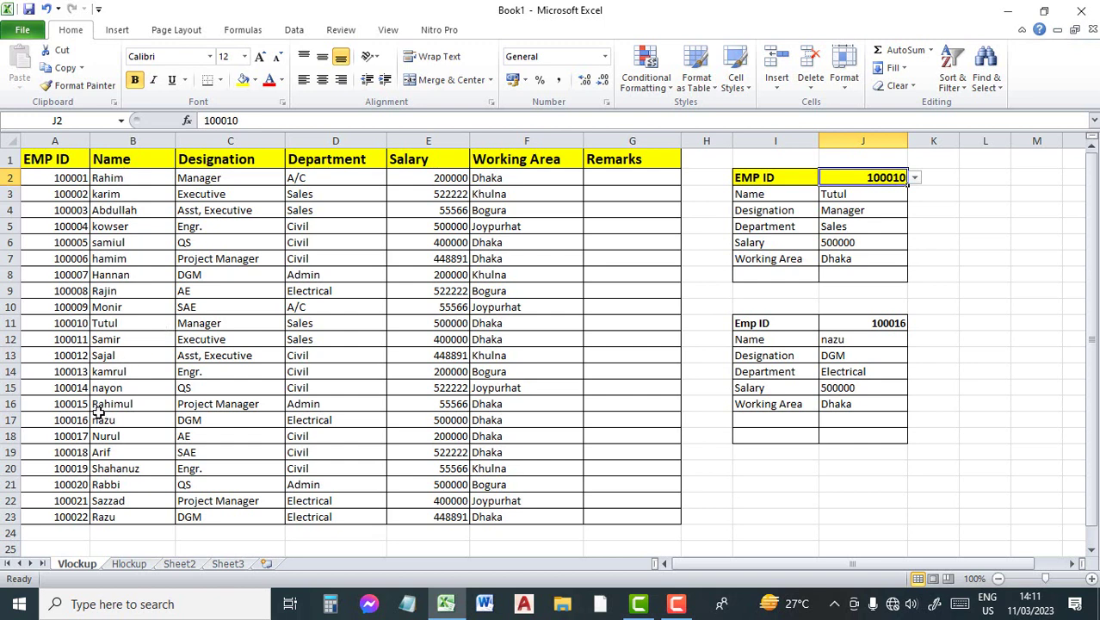
- Compare row 11's designation, department, salary and working area with the panel
click(78, 324)
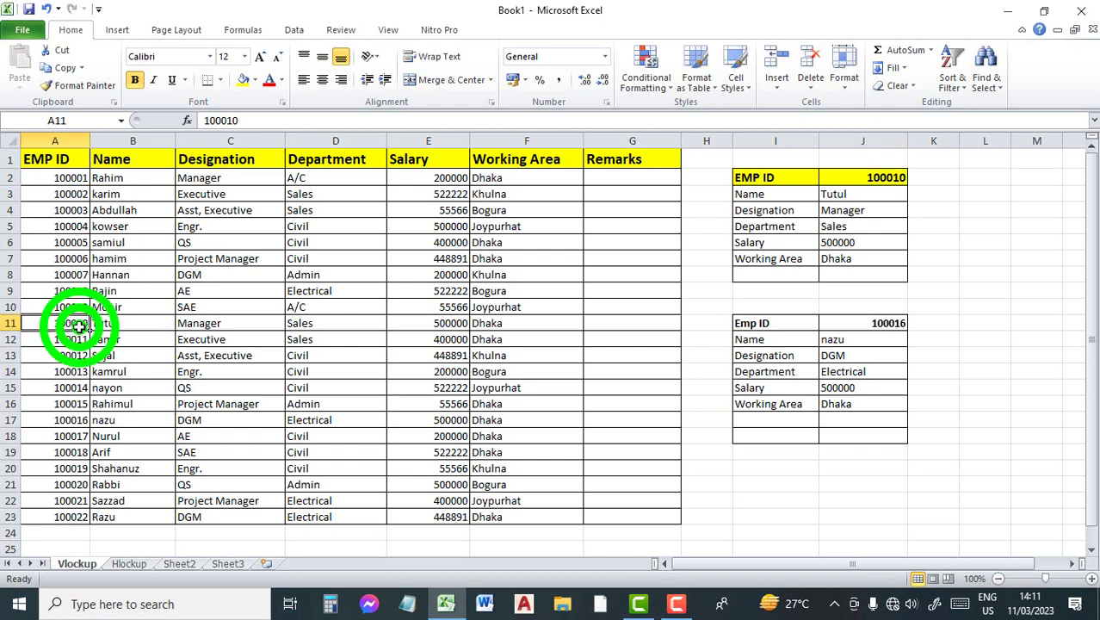
click(239, 323)
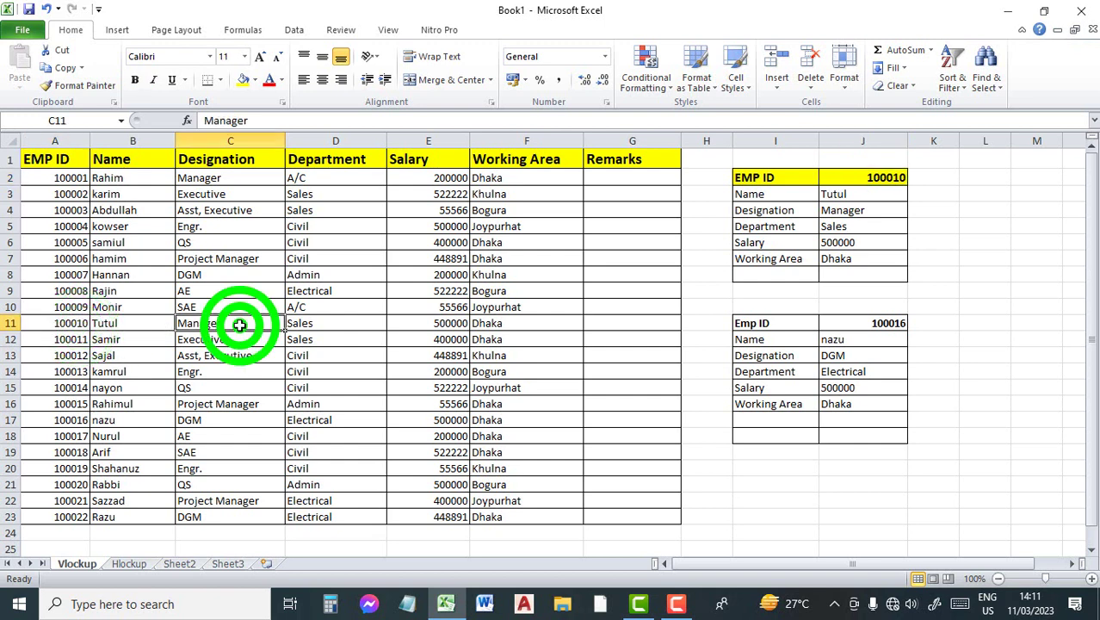
drag(312, 323, 425, 322)
click(425, 322)
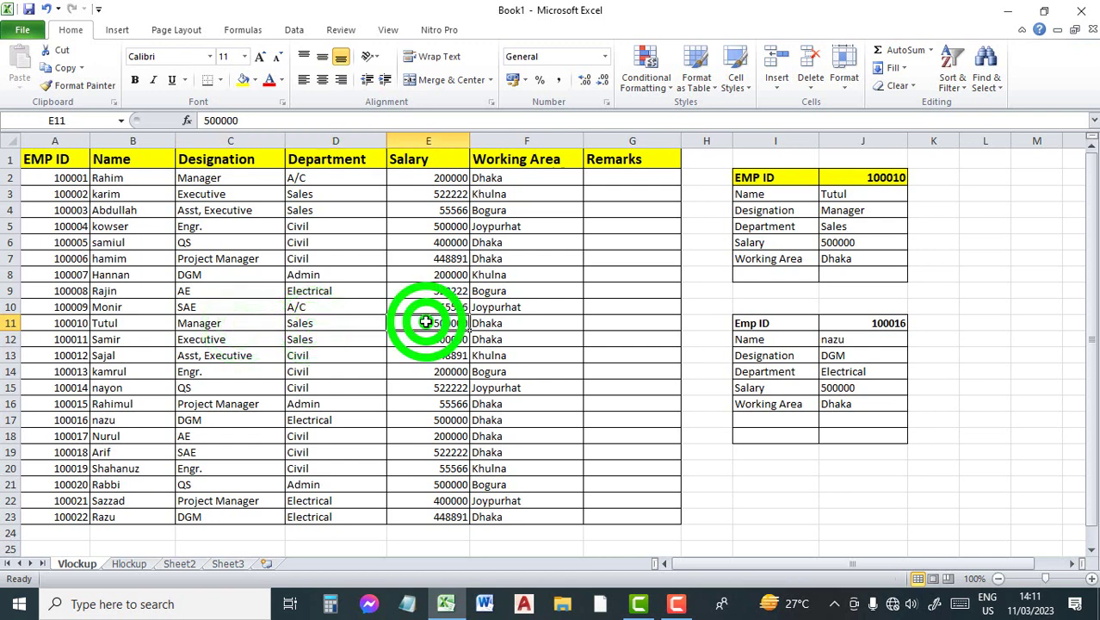
click(496, 317)
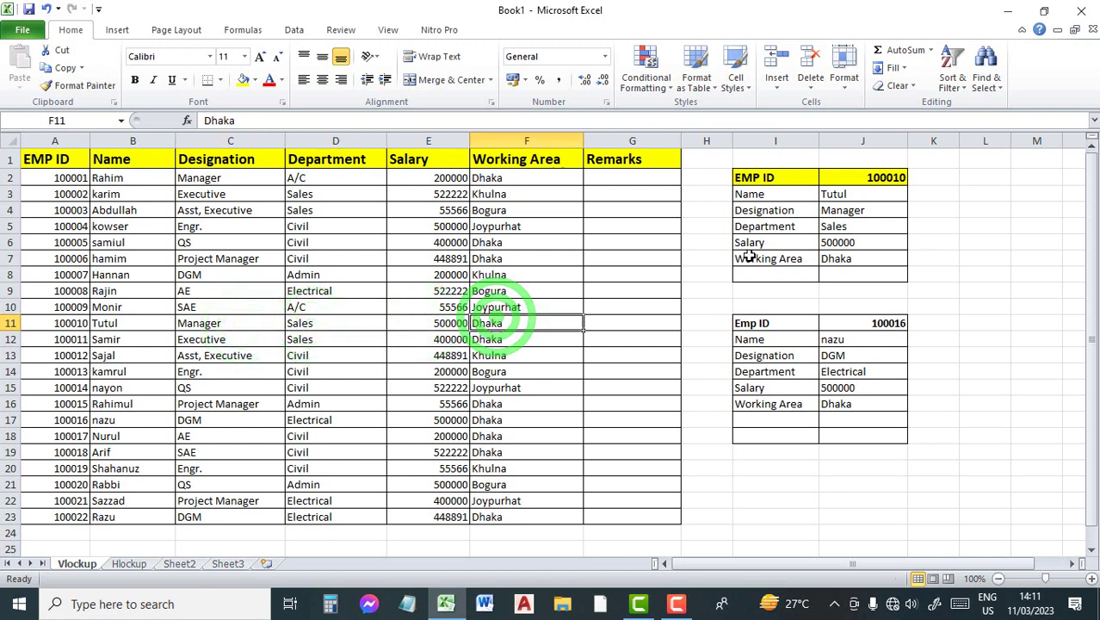
click(805, 258)
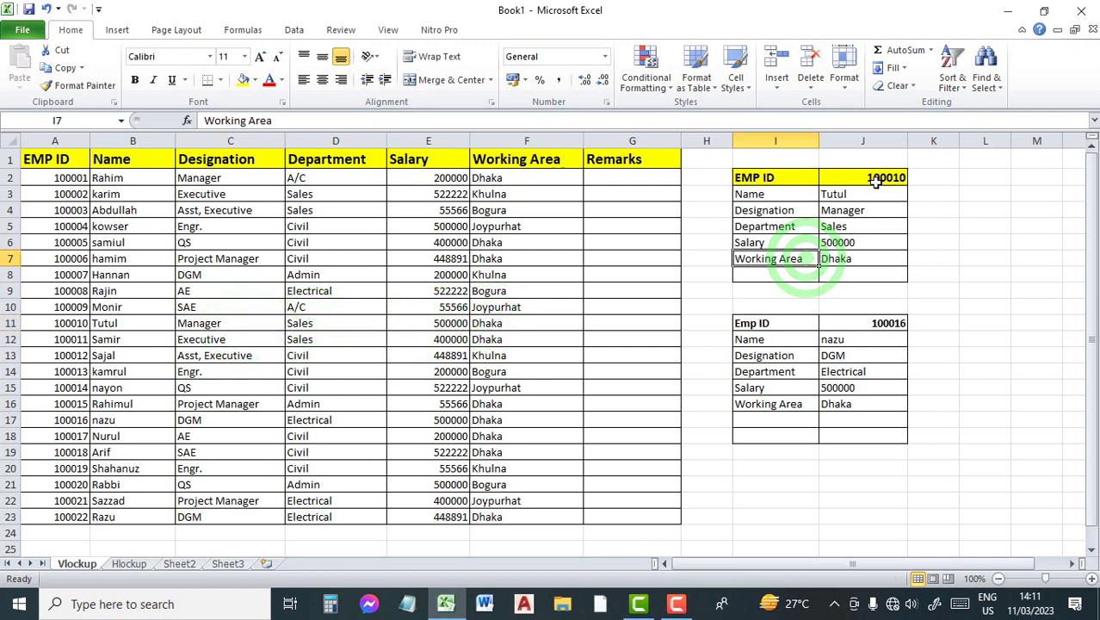
click(888, 177)
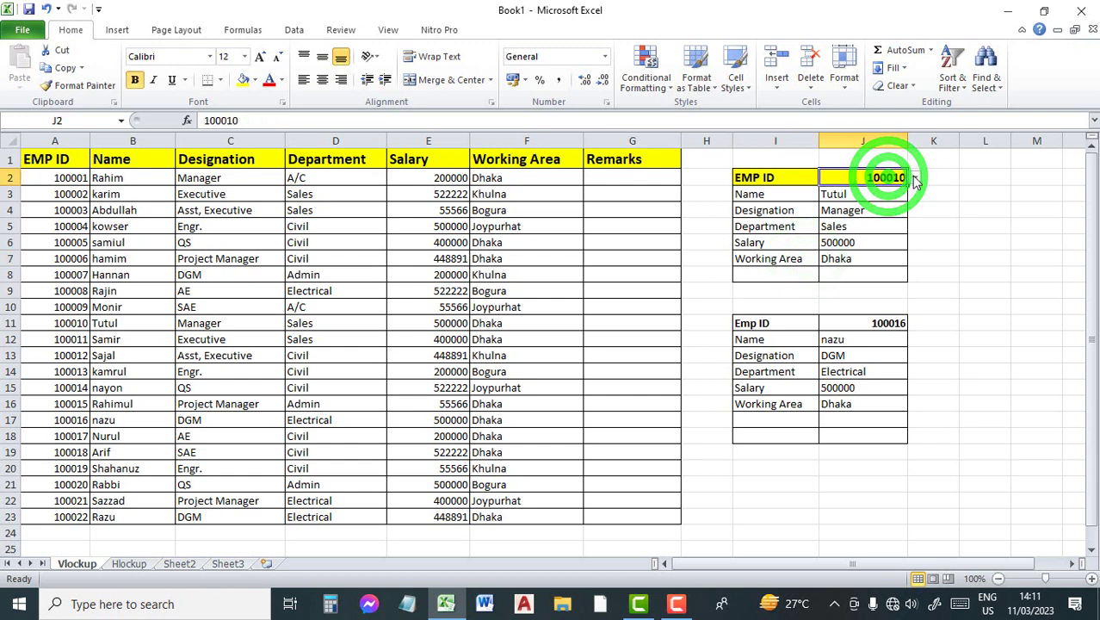
- Select EMP ID 100014 in J2 and inspect the J4, J6 and J7 lookup formulas
click(914, 177)
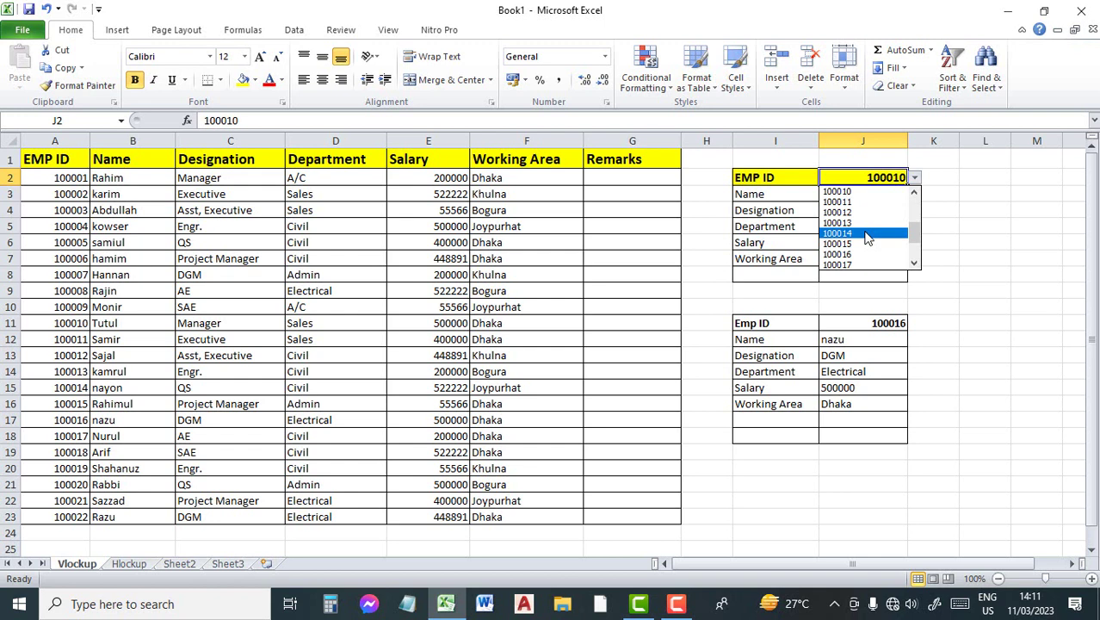
click(866, 234)
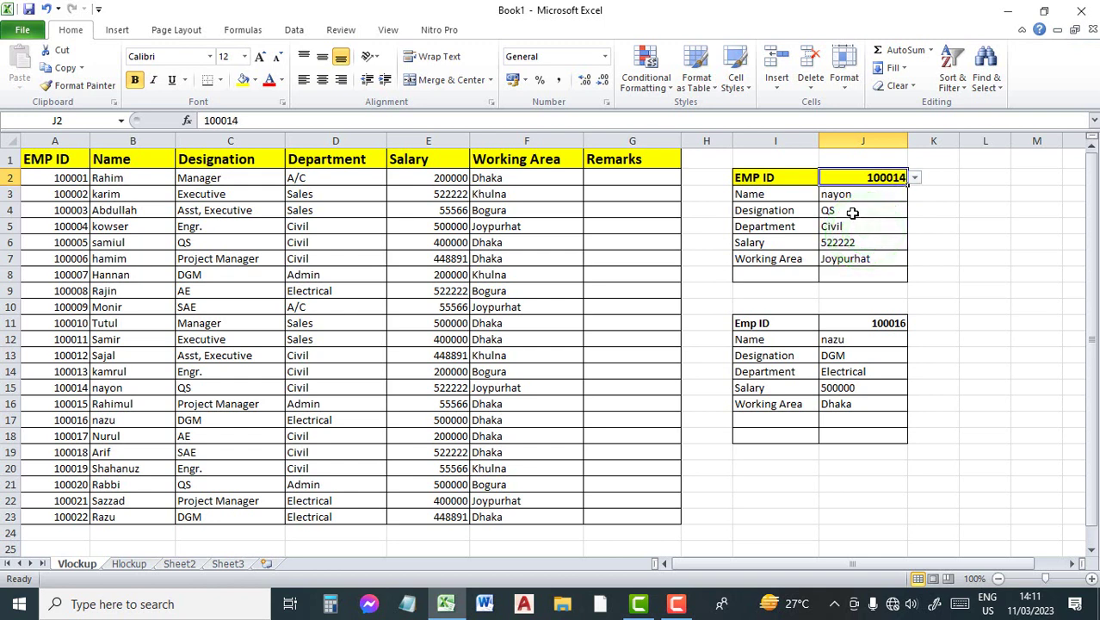
click(846, 212)
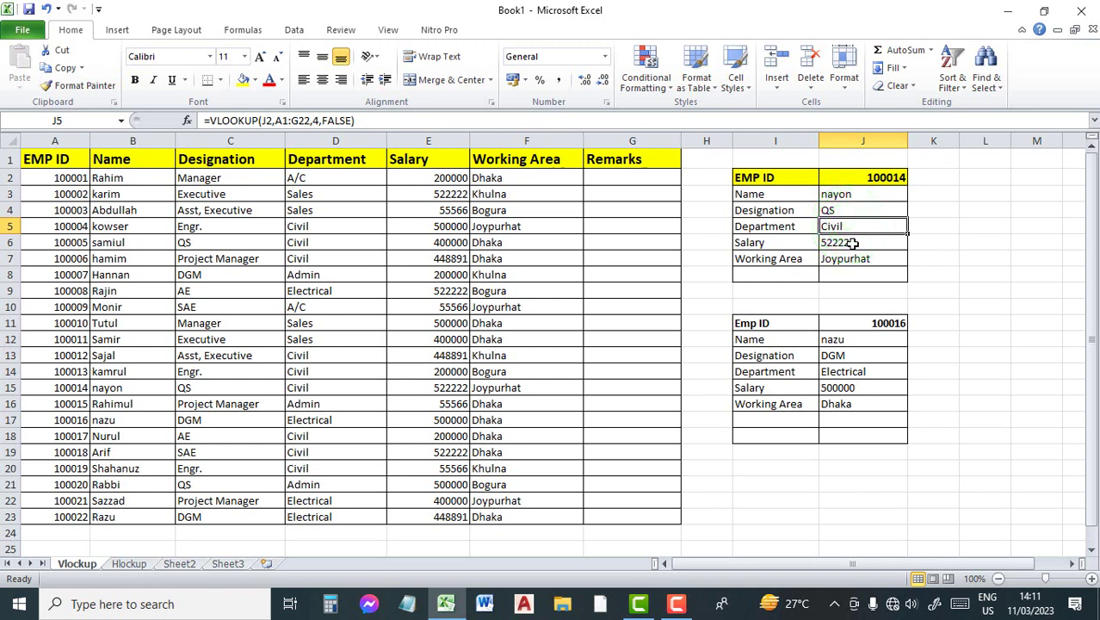
click(852, 243)
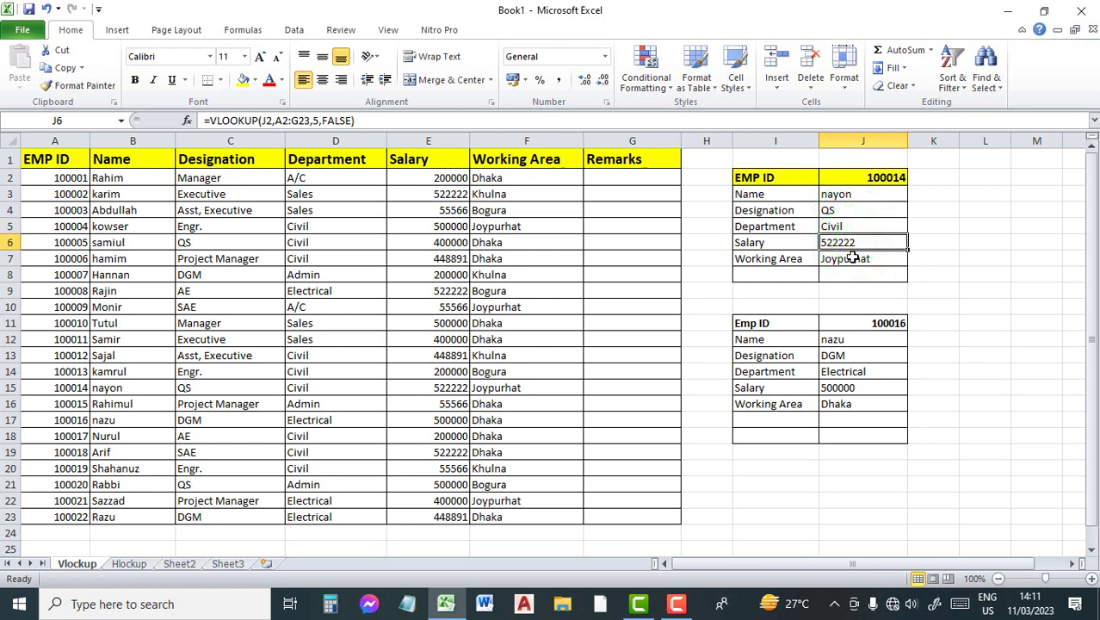
click(858, 259)
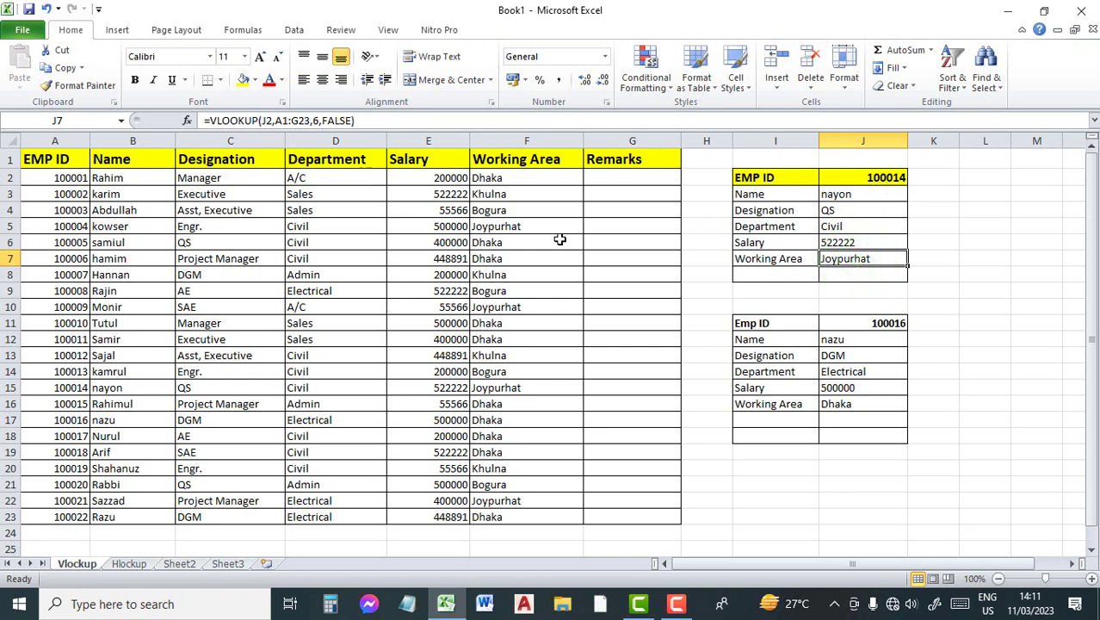
- Compare row 15's values (QS, Civil, 522222, Joypurhat) with the panel
click(80, 387)
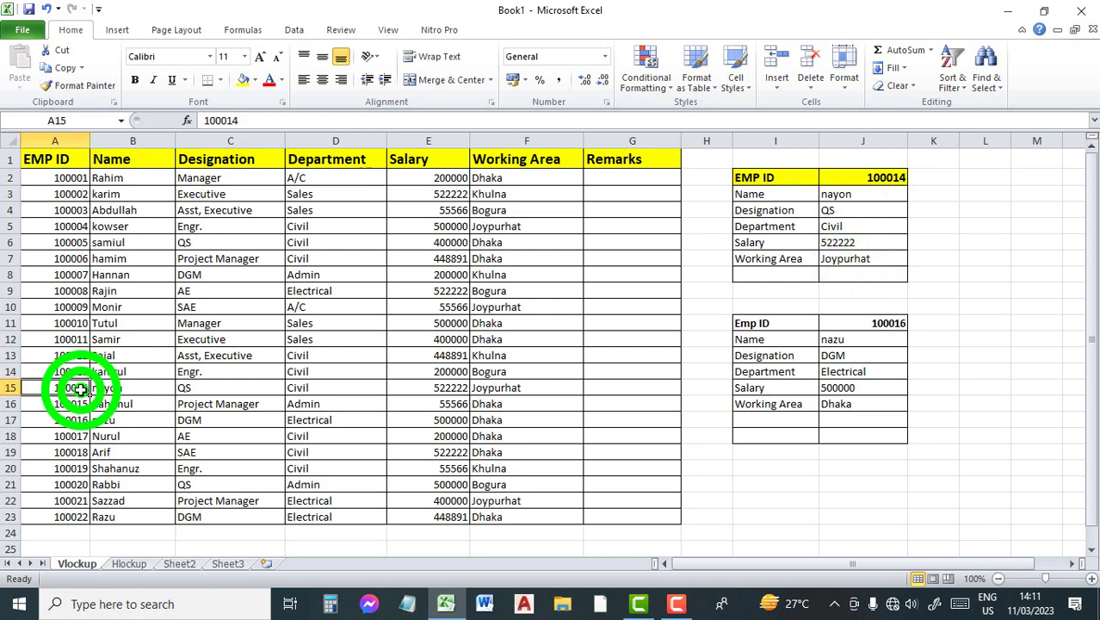
click(129, 387)
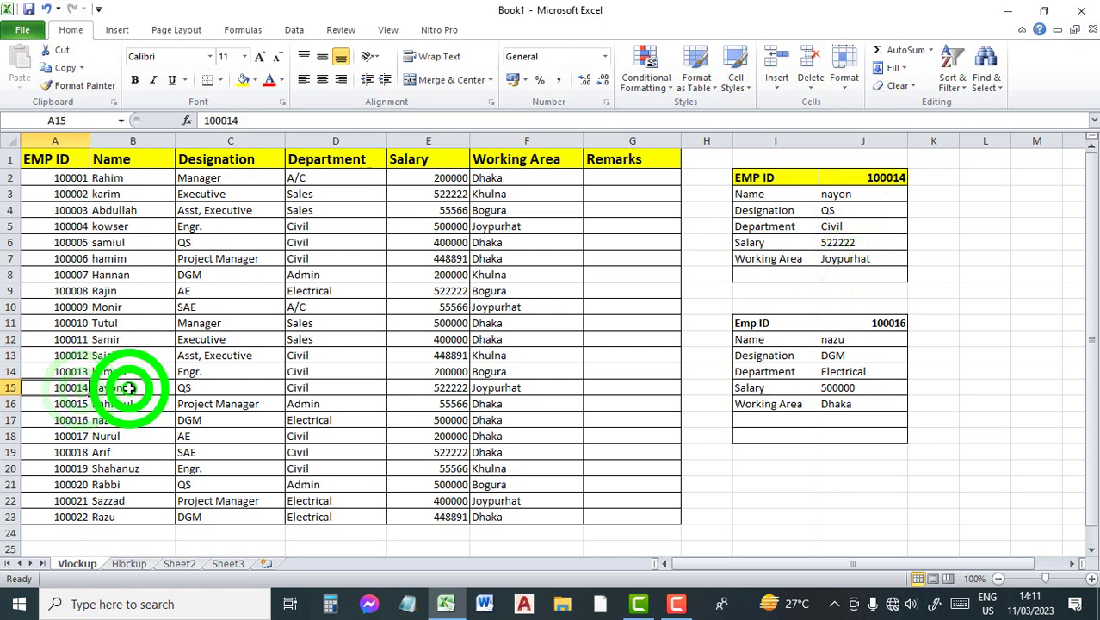
click(201, 387)
click(314, 387)
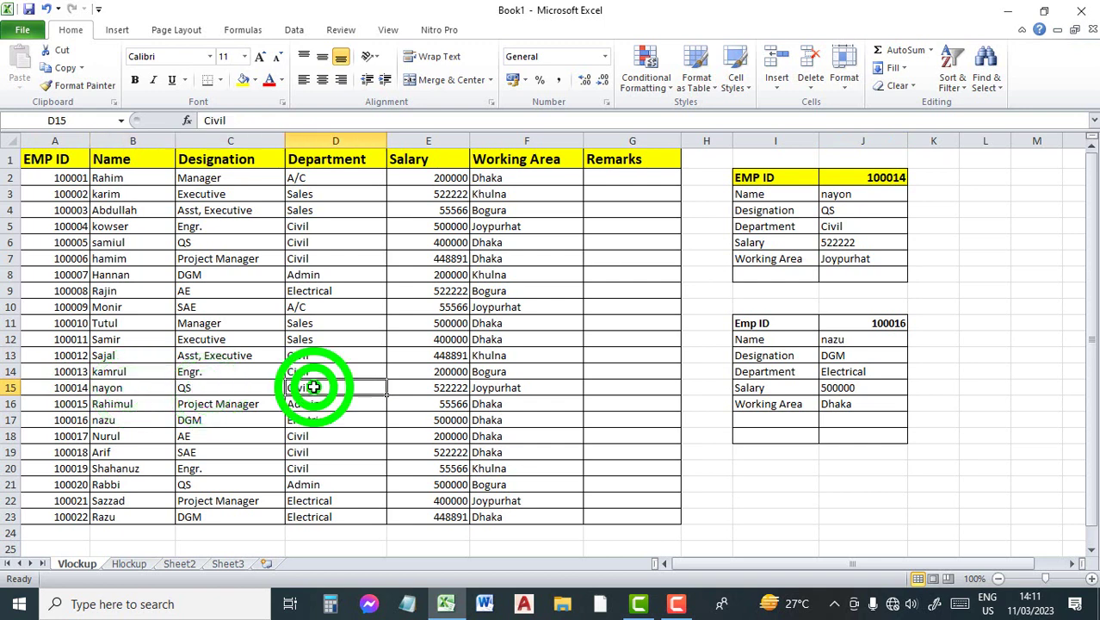
click(437, 388)
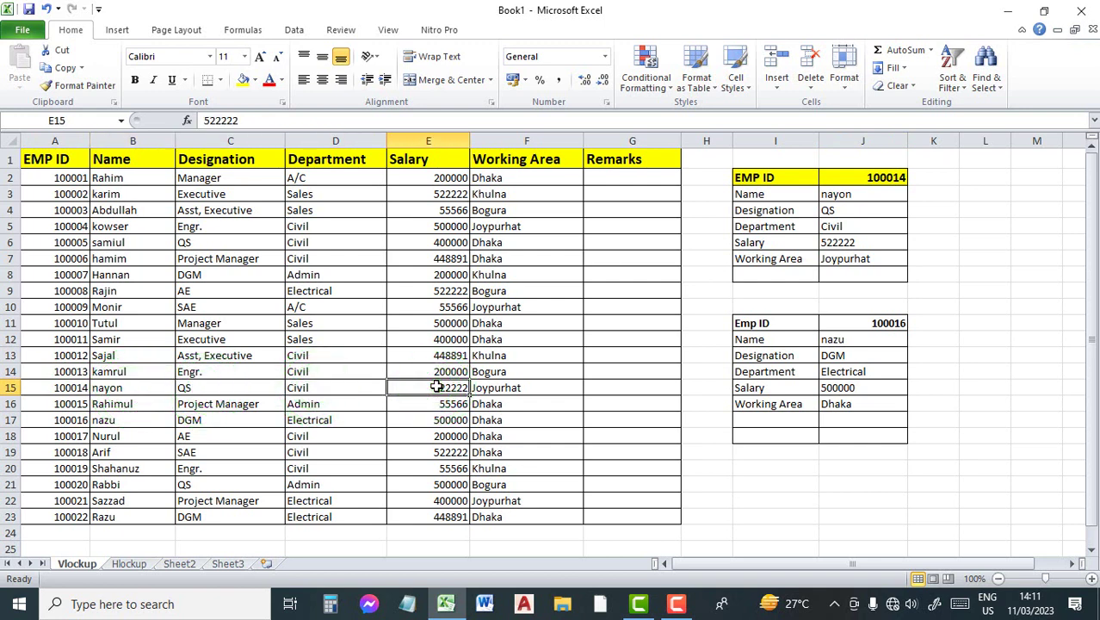
click(521, 382)
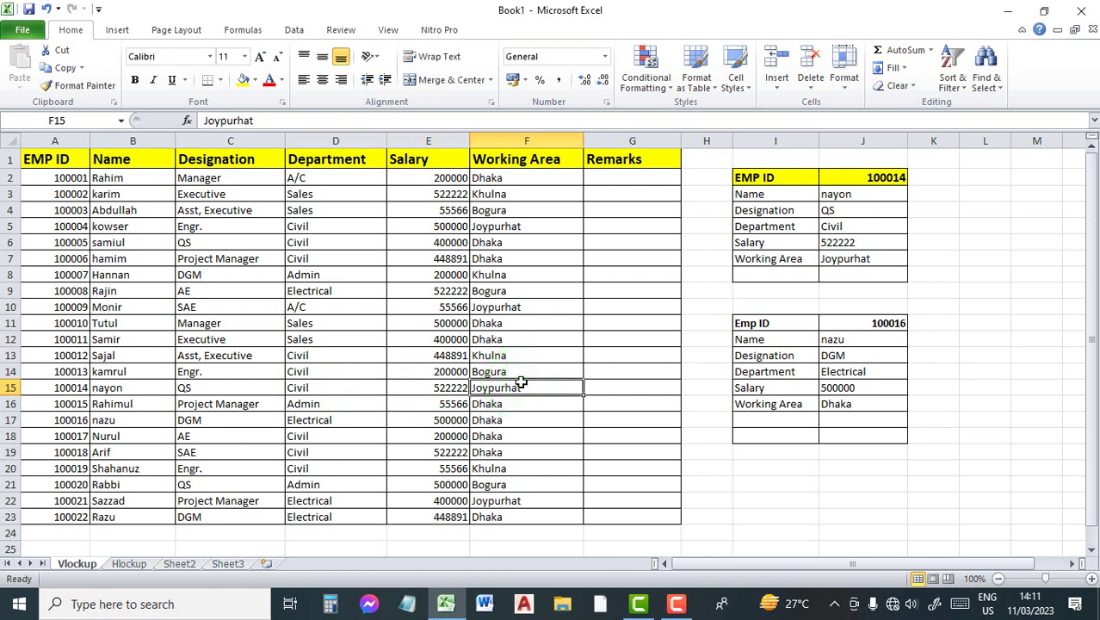